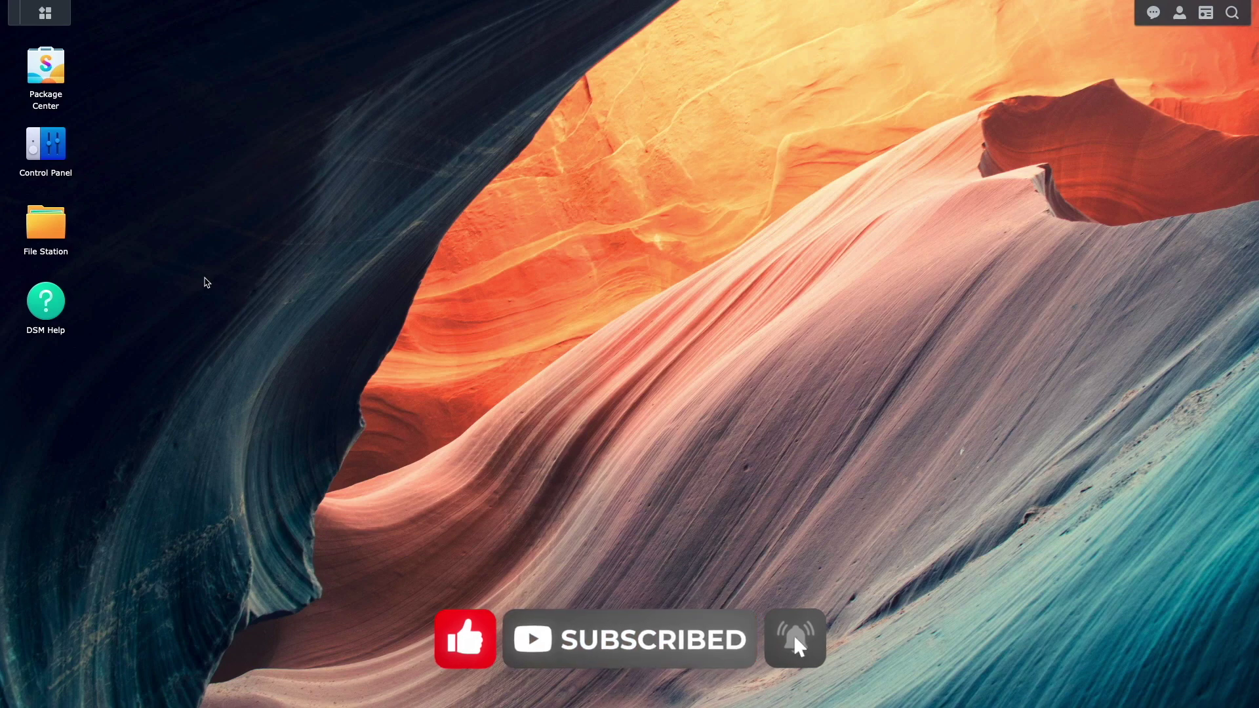
Search all packages in Package Center for 'vpn' to confirm VPN Server is installed.
left_click(64, 77)
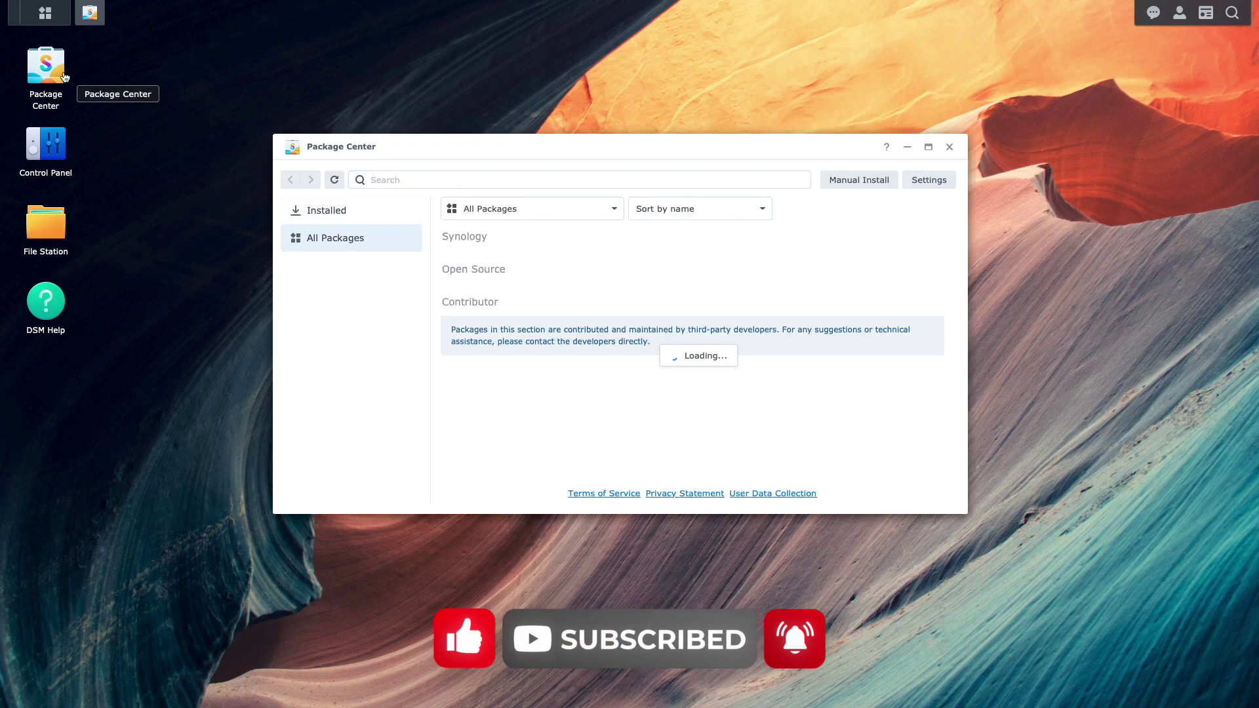
left_click(331, 238)
left_click(387, 179)
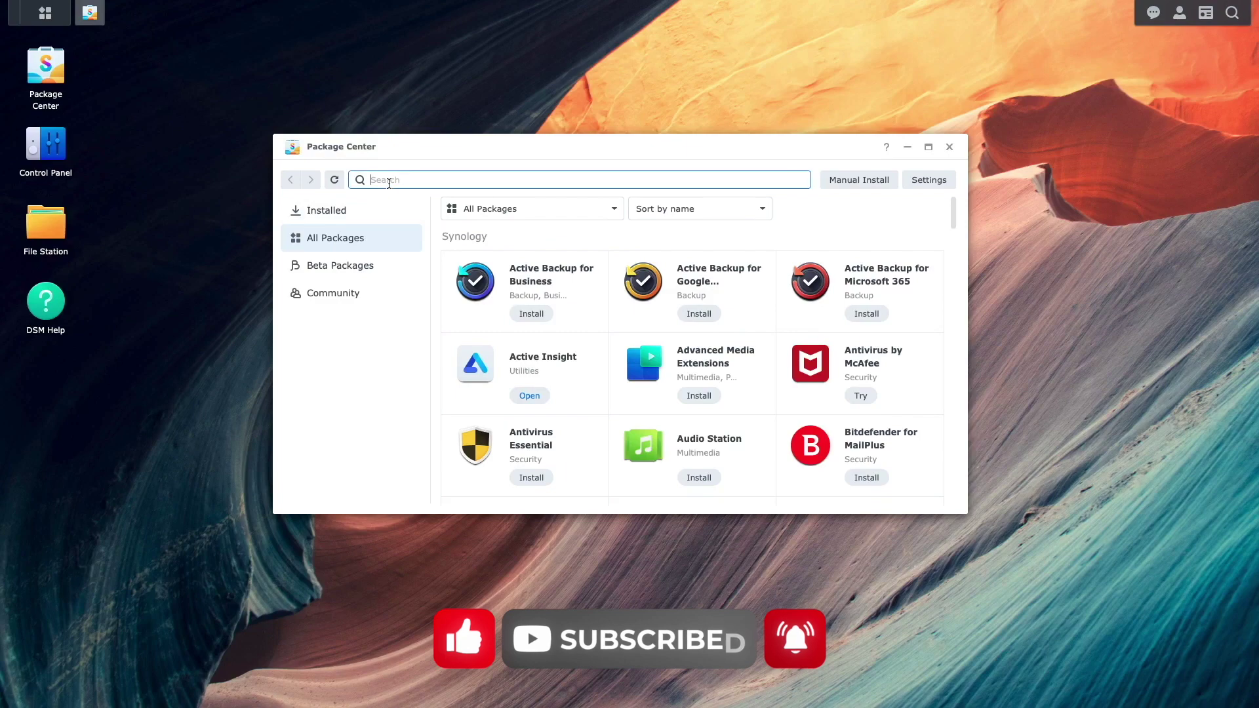
type("vpn")
left_click(511, 286)
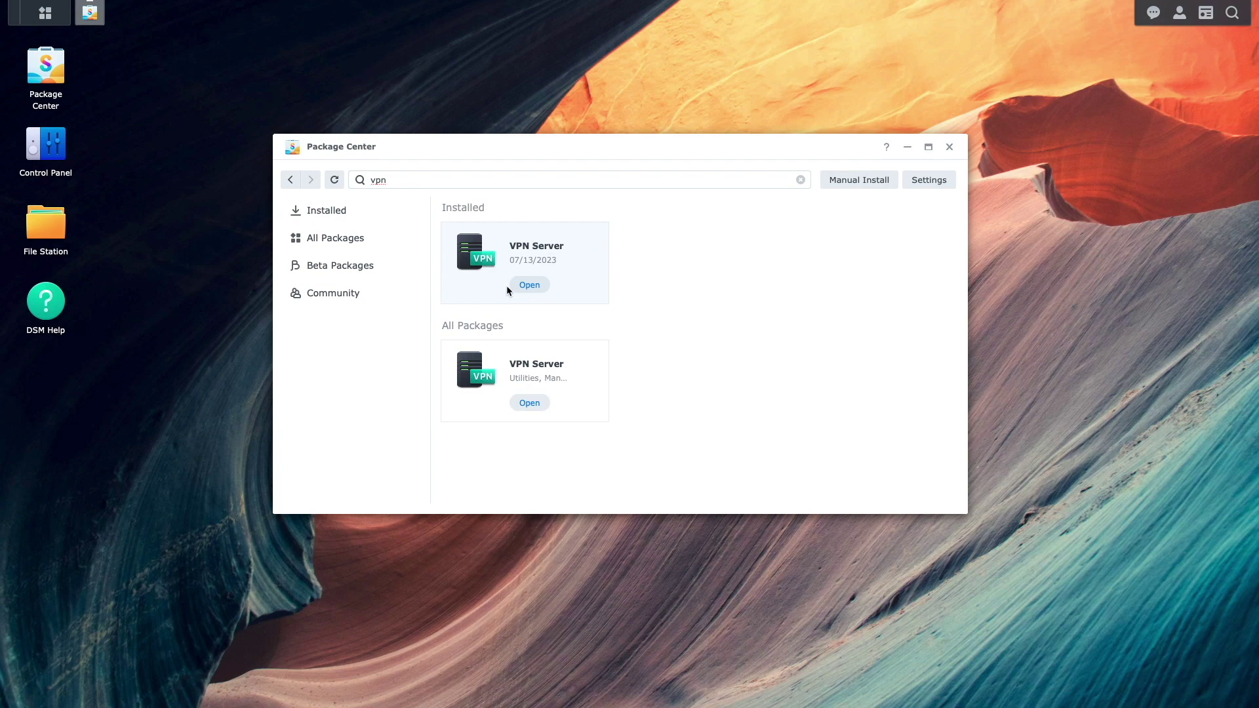
Close Package Center and launch VPN Server from the Main Menu.
left_click(948, 147)
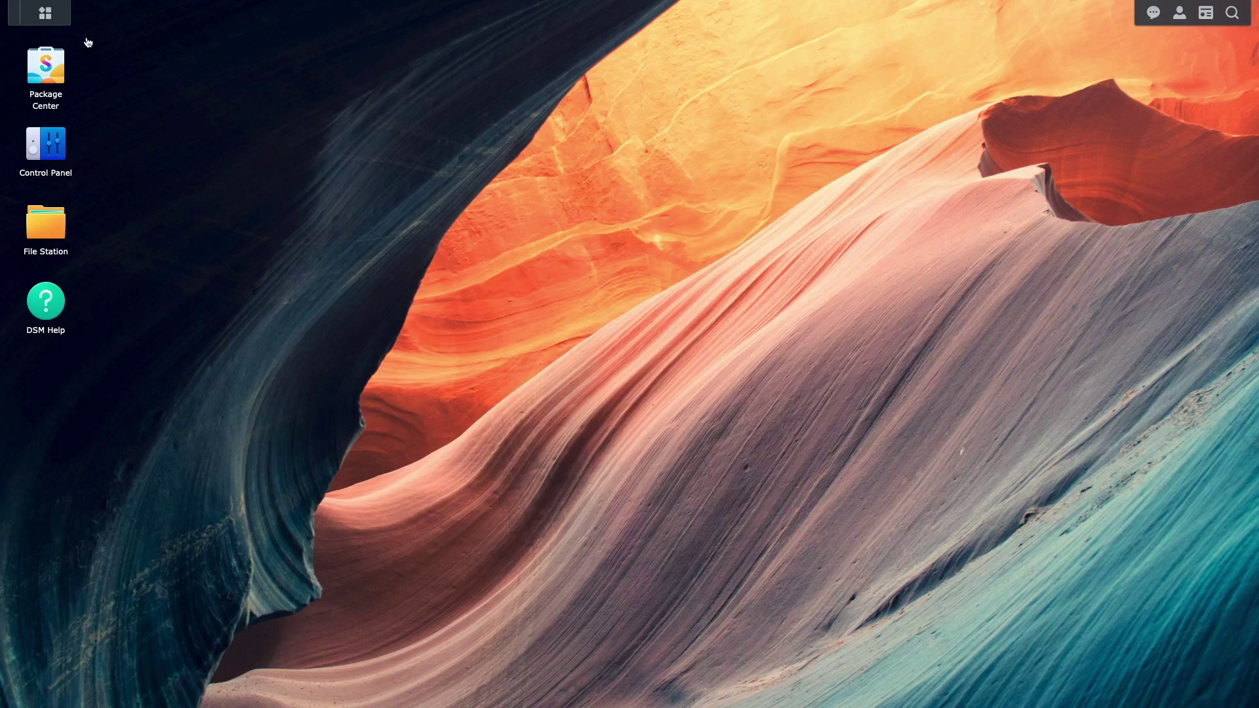
left_click(45, 13)
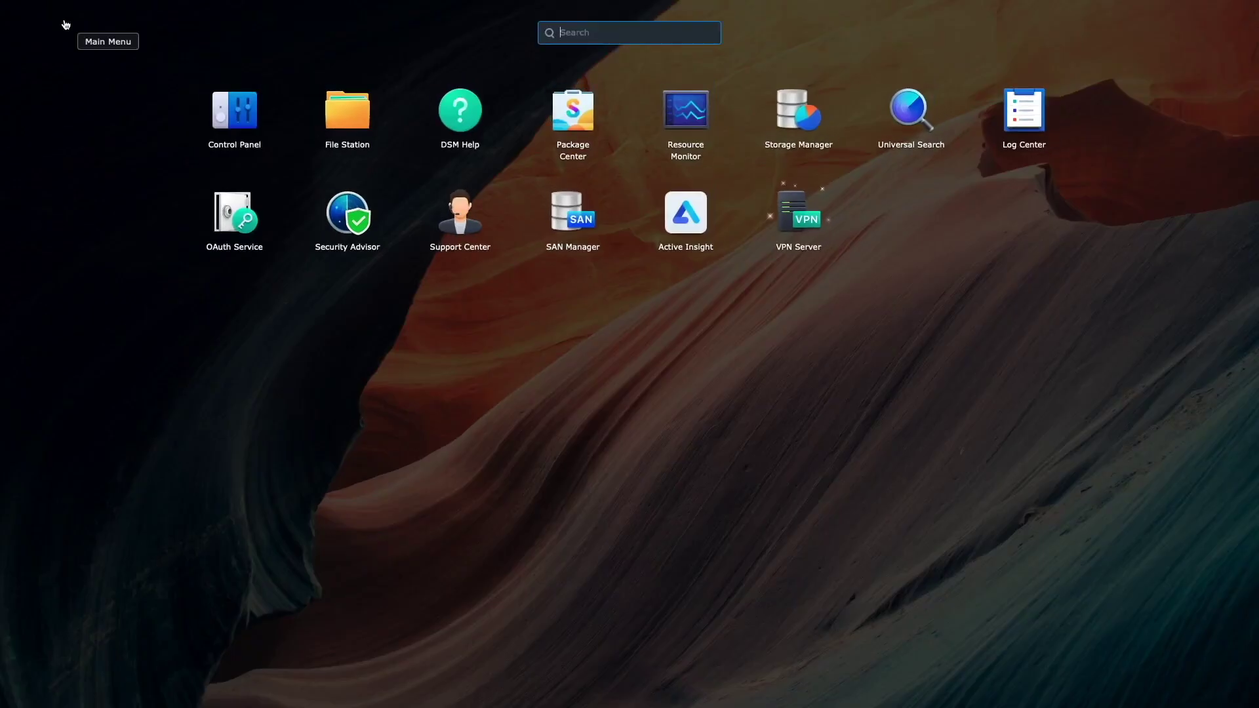
left_click(769, 208)
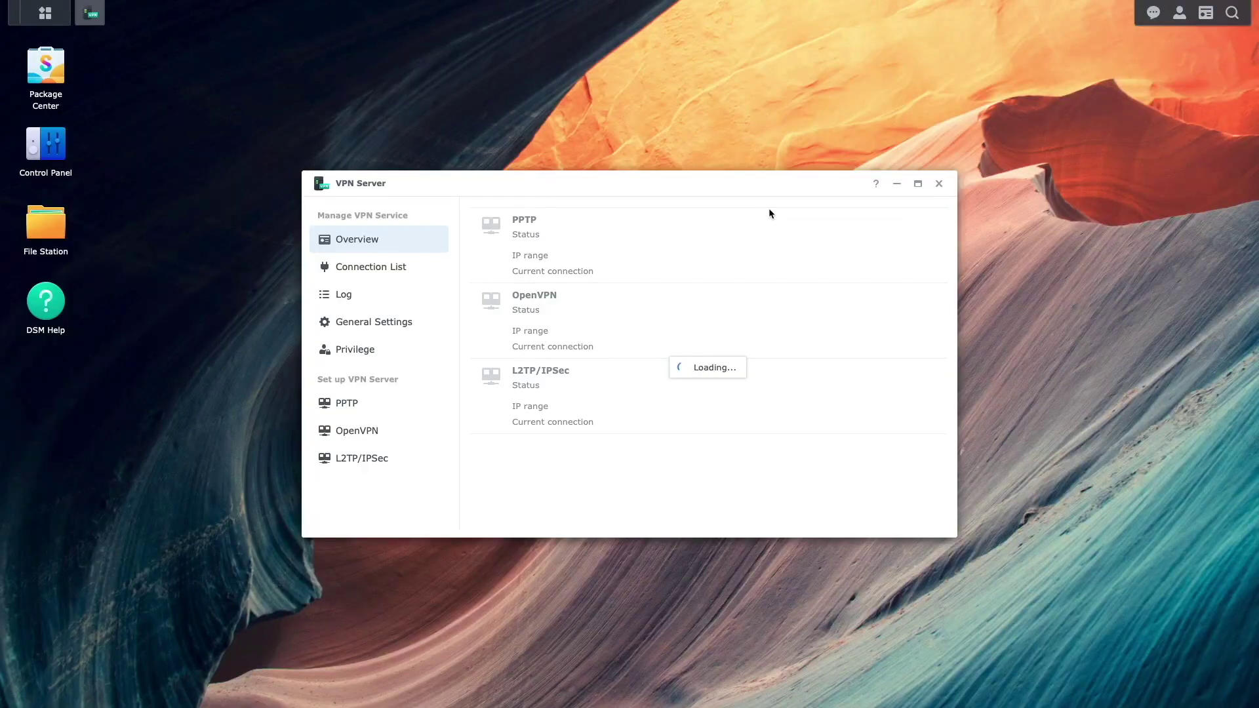
Enable the OpenVPN server on default UDP port 1194, apply, and dismiss the port-forwarding notice.
left_click(377, 431)
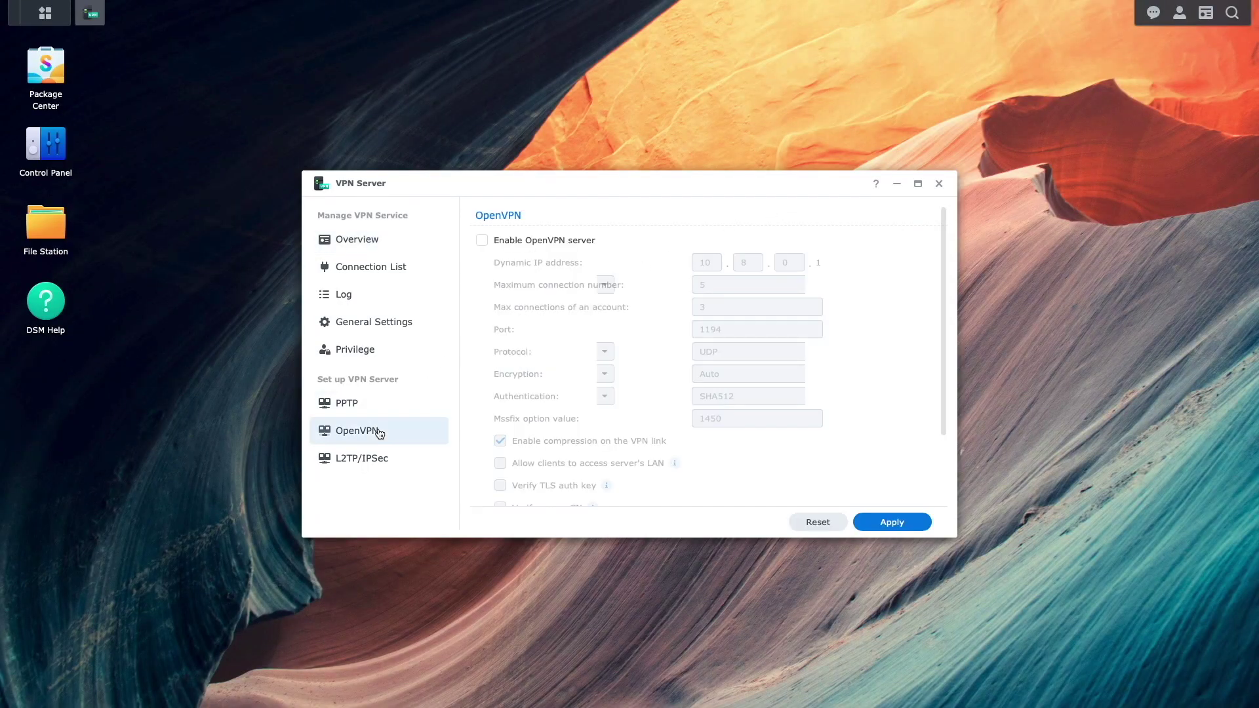
left_click(483, 241)
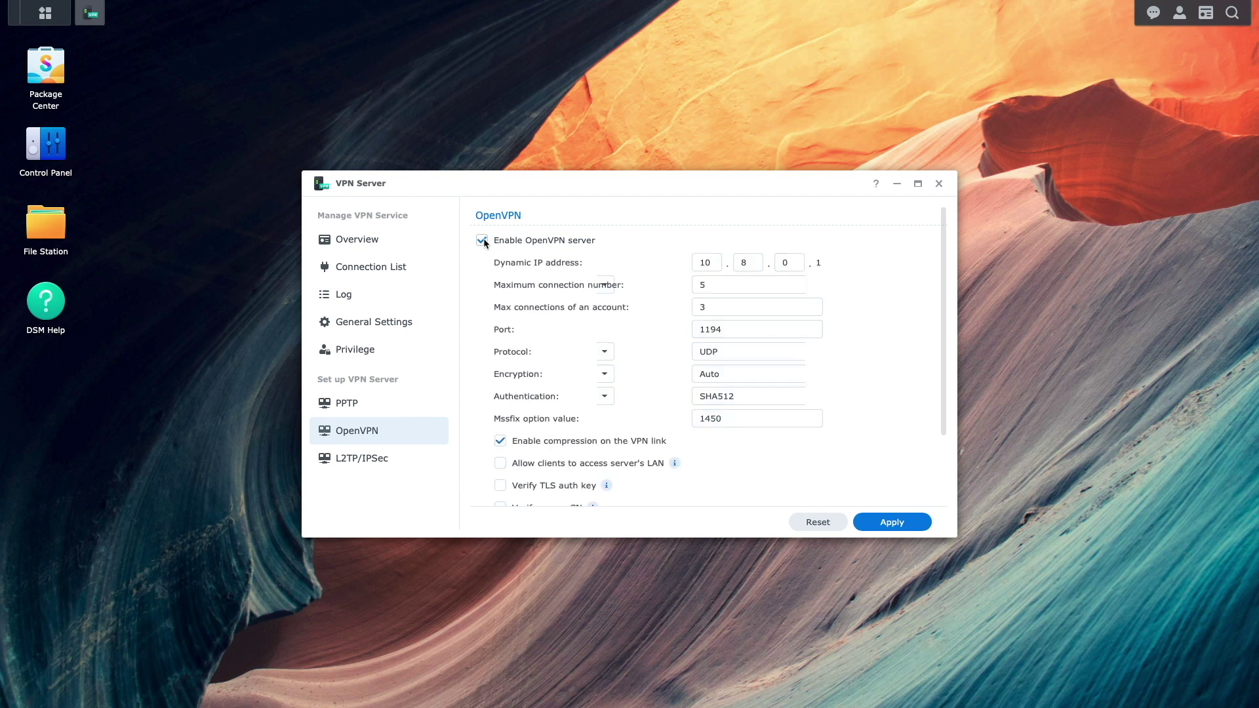
left_click(858, 529)
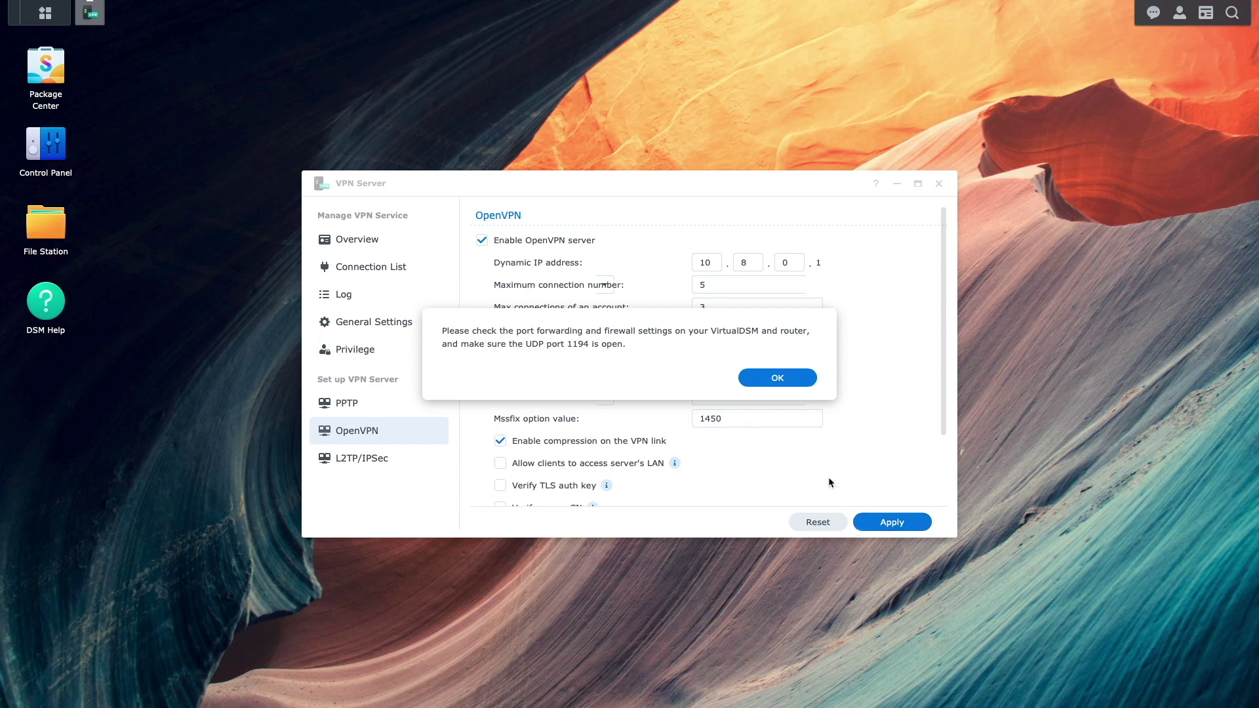
left_click(797, 382)
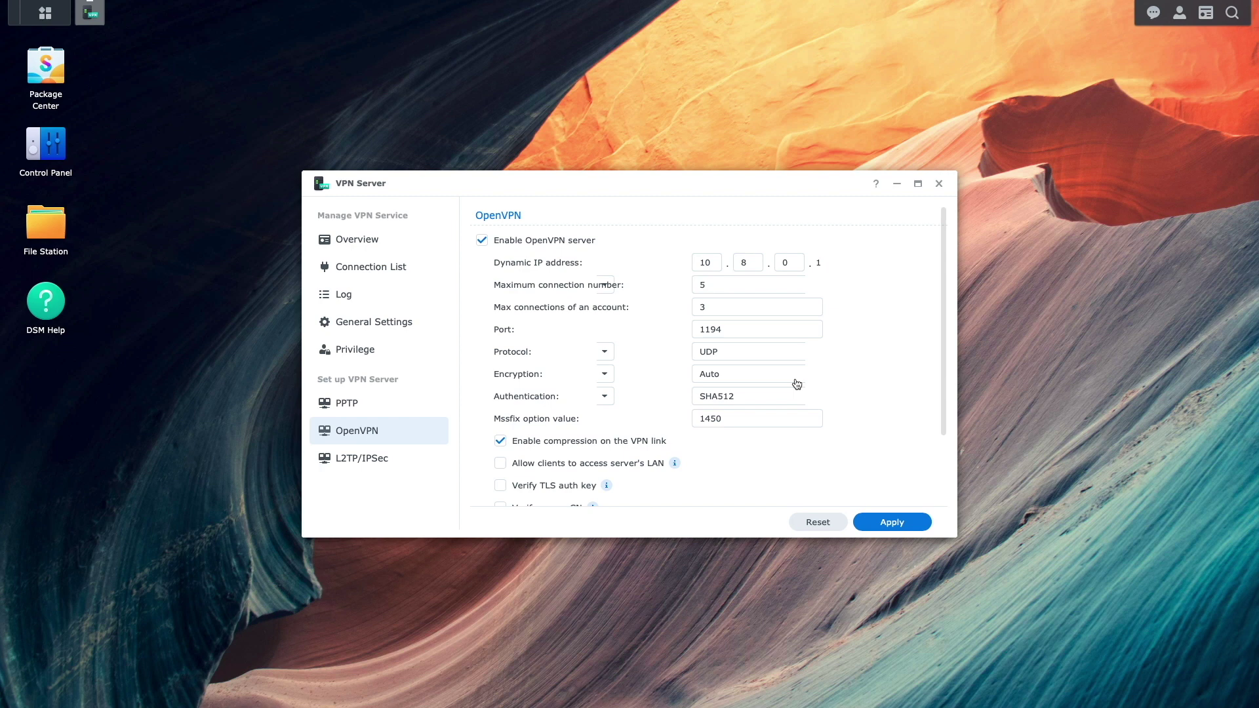
scroll(809, 458, "down", 3)
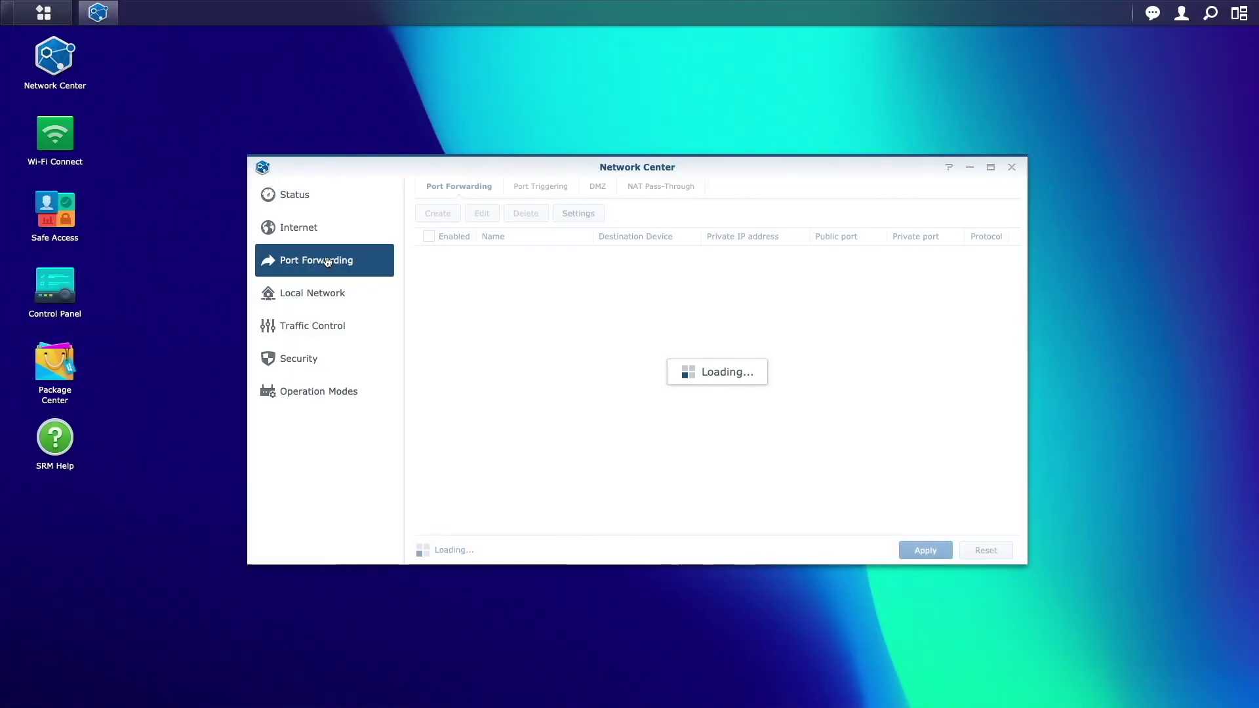
Create and apply port-forwarding rule 'OpenVPN' sending UDP port 1194 to 10.0.4.43 (vDSM-220).
left_click(423, 215)
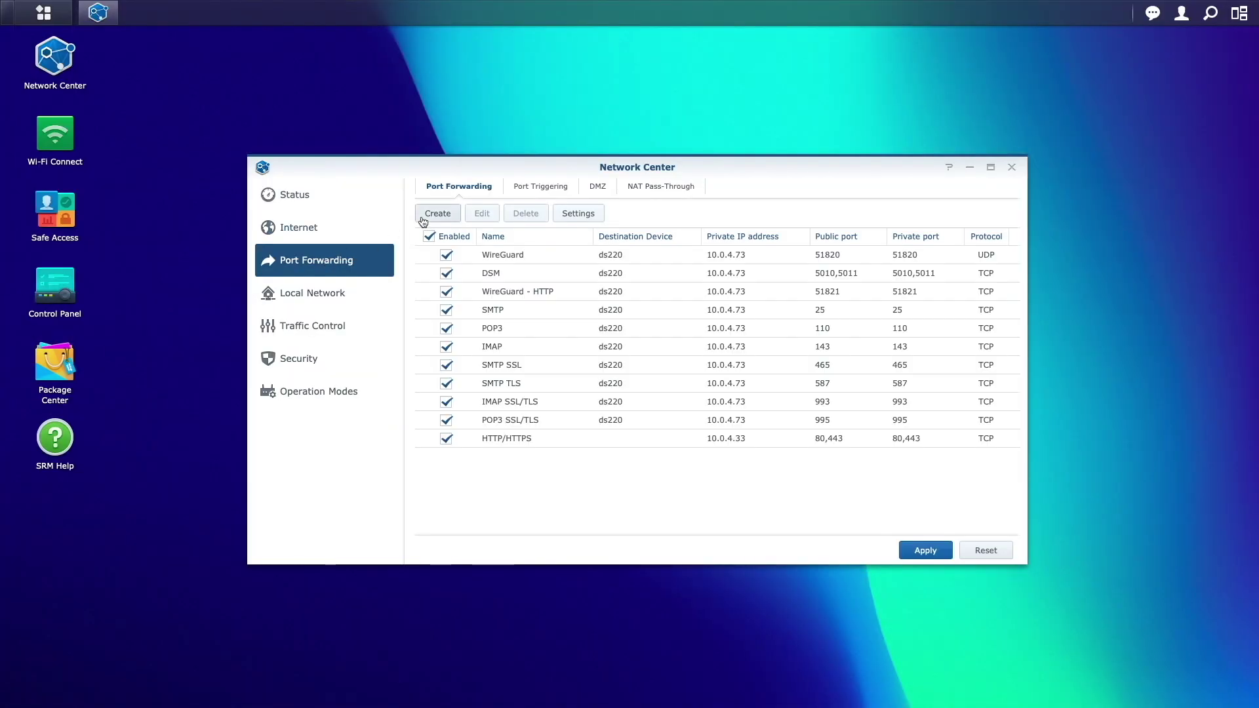
left_click(644, 298)
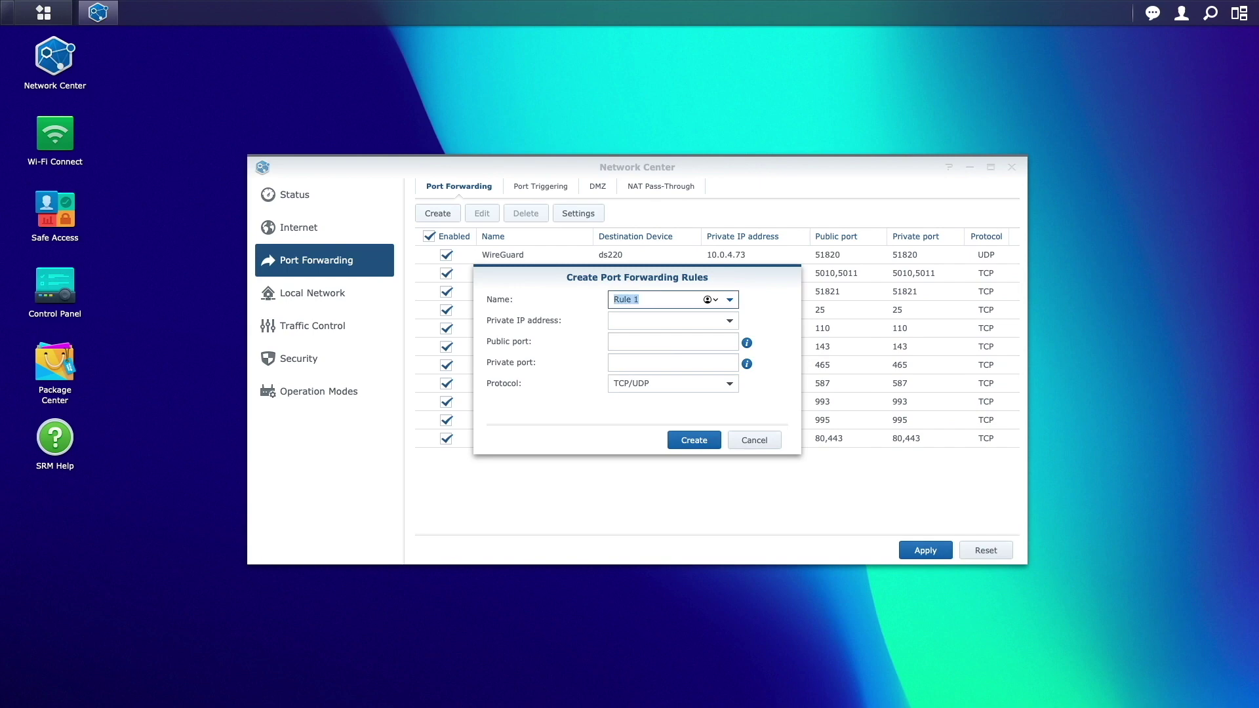
type("OpenVPN")
left_click(729, 320)
left_click(712, 379)
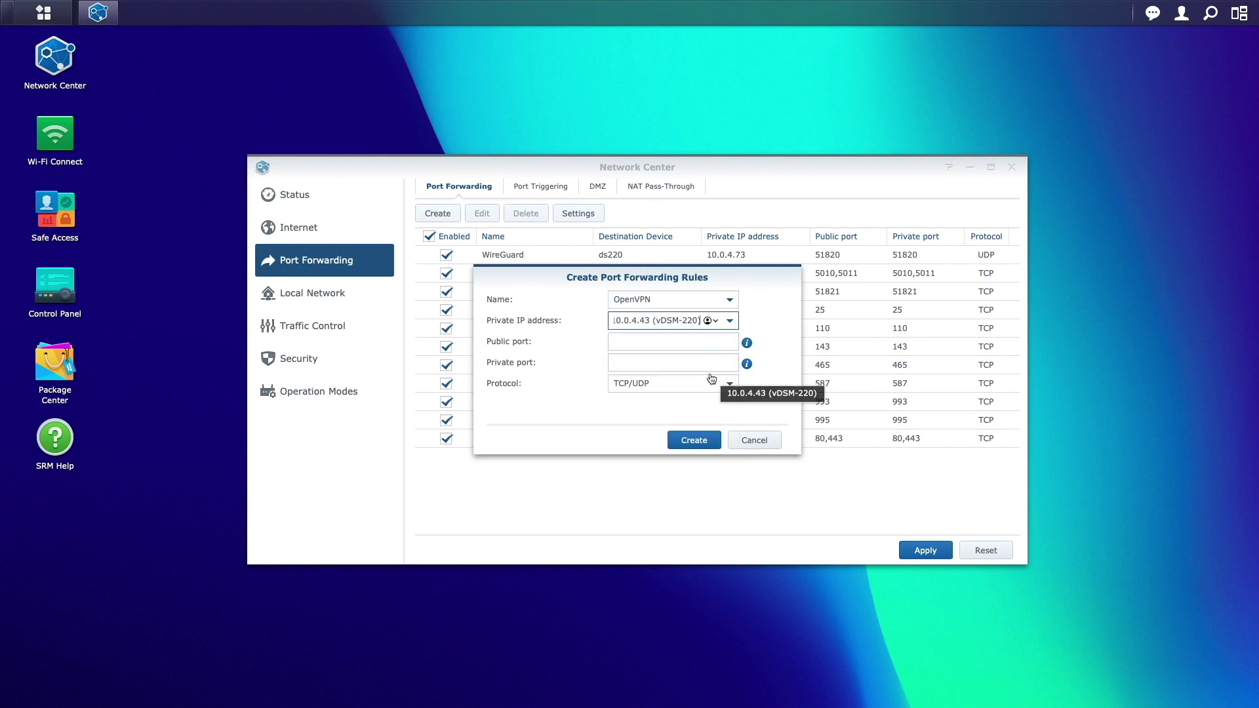
left_click(685, 341)
type("119")
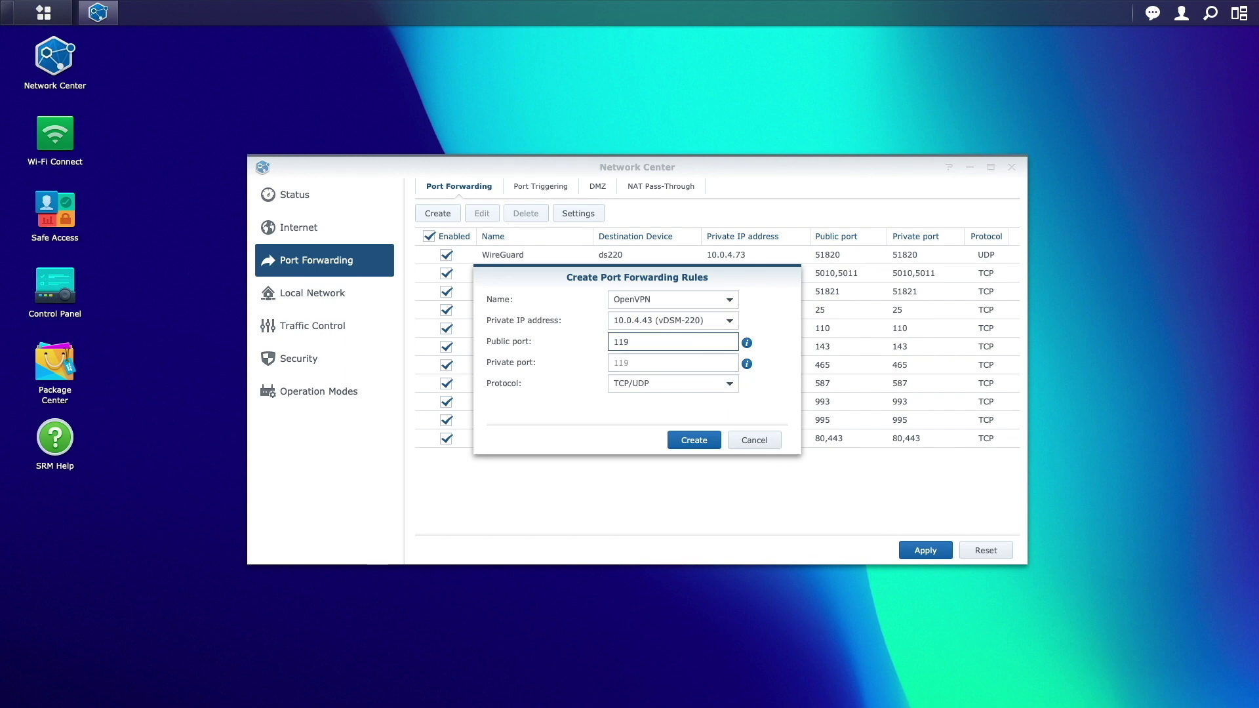
type("4")
left_click(729, 384)
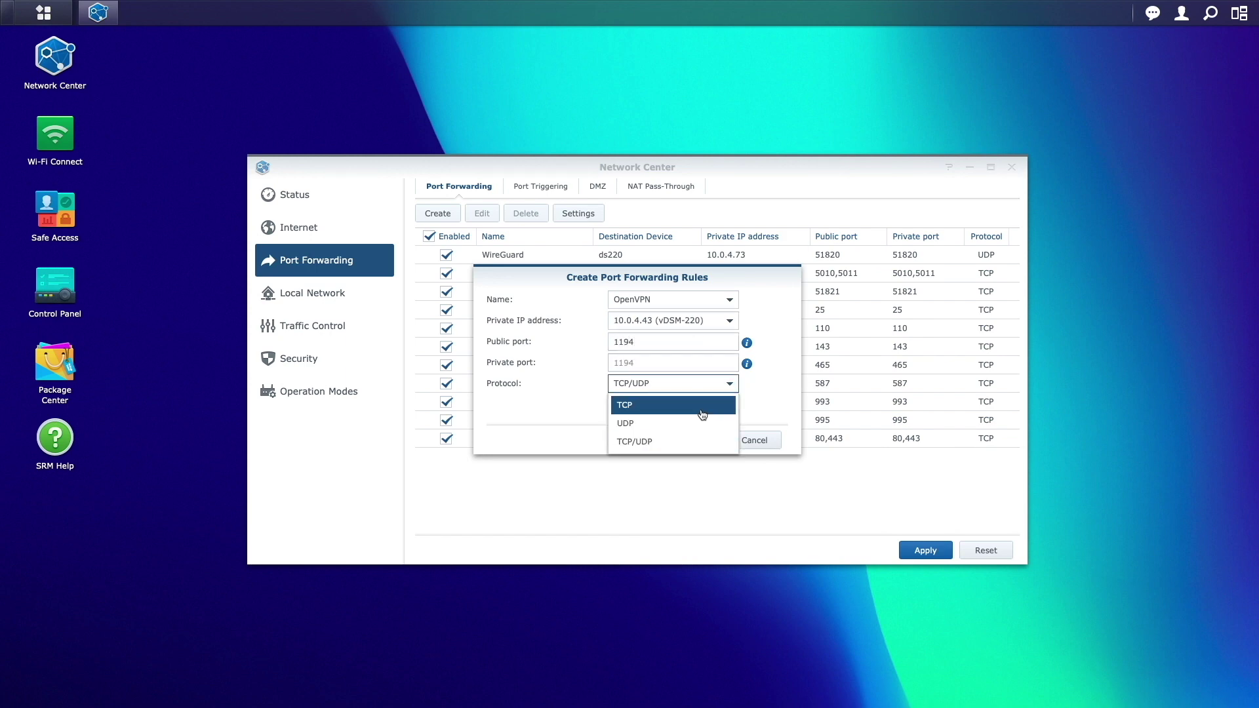
left_click(701, 419)
left_click(693, 440)
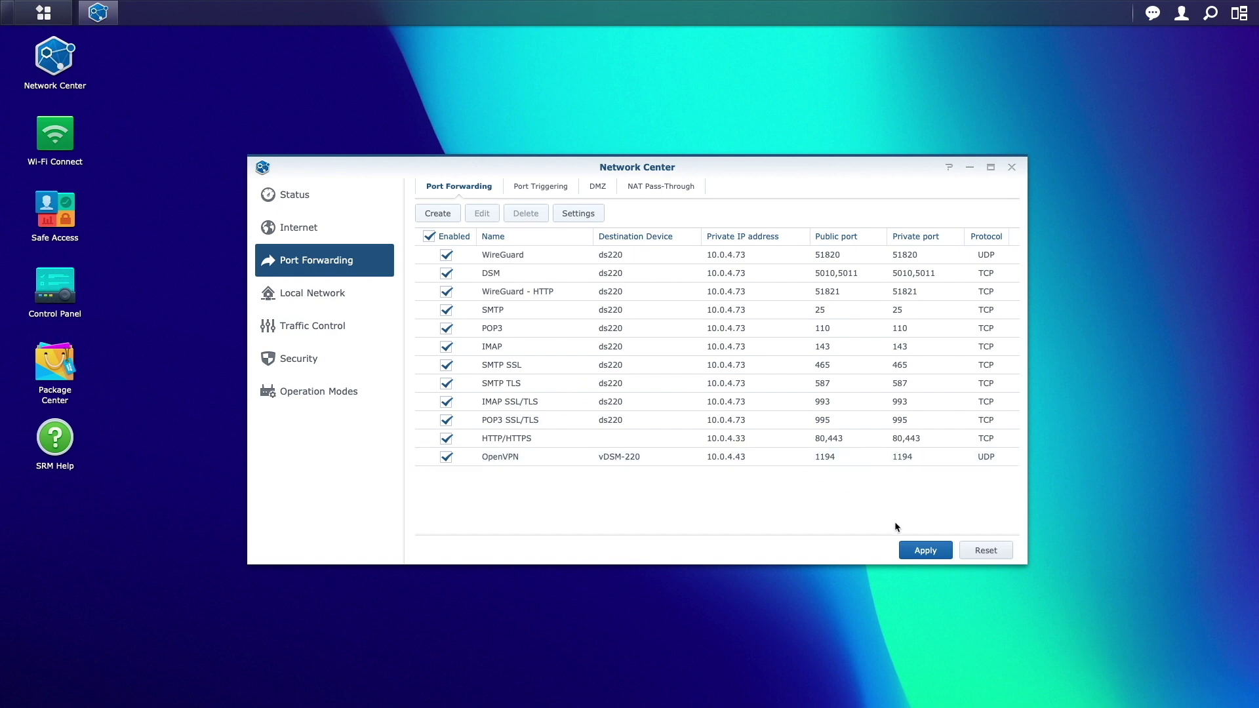
left_click(911, 549)
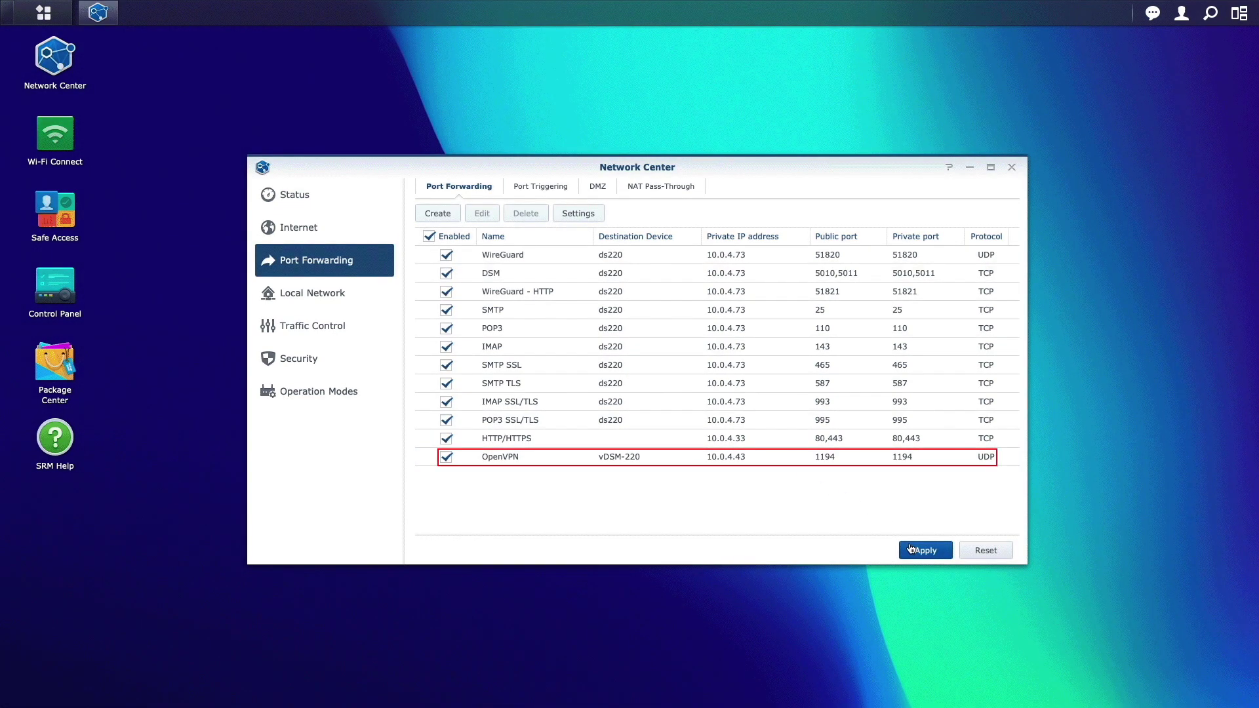
left_click(298, 358)
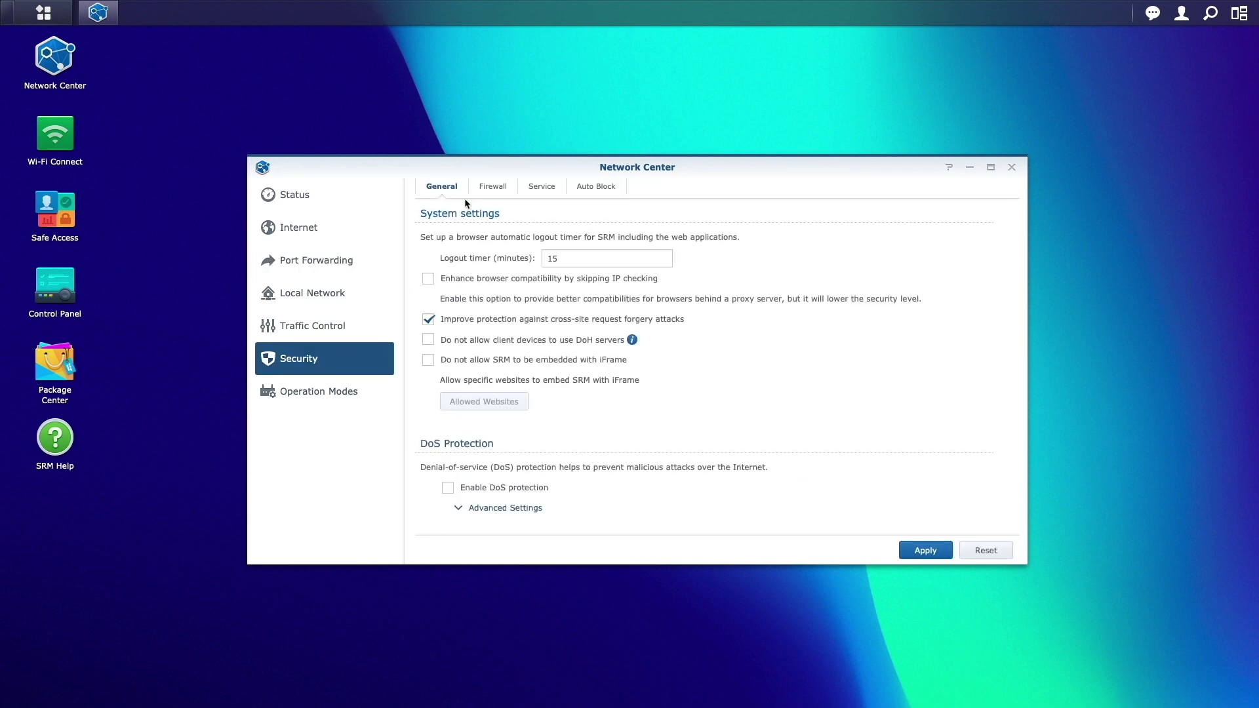
Start a new firewall rule named 'OpenVPN' limited to the UDP protocol.
left_click(485, 187)
left_click(433, 213)
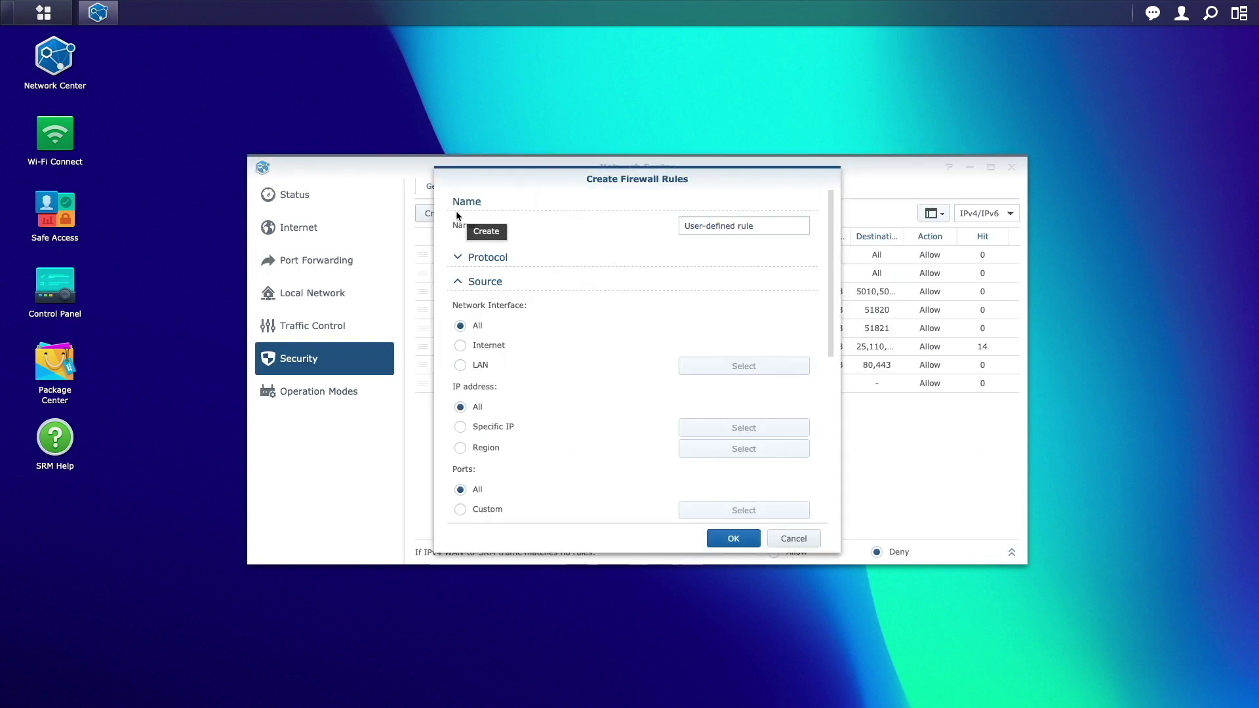
left_click(788, 225)
type("OpenVPN")
left_click(459, 258)
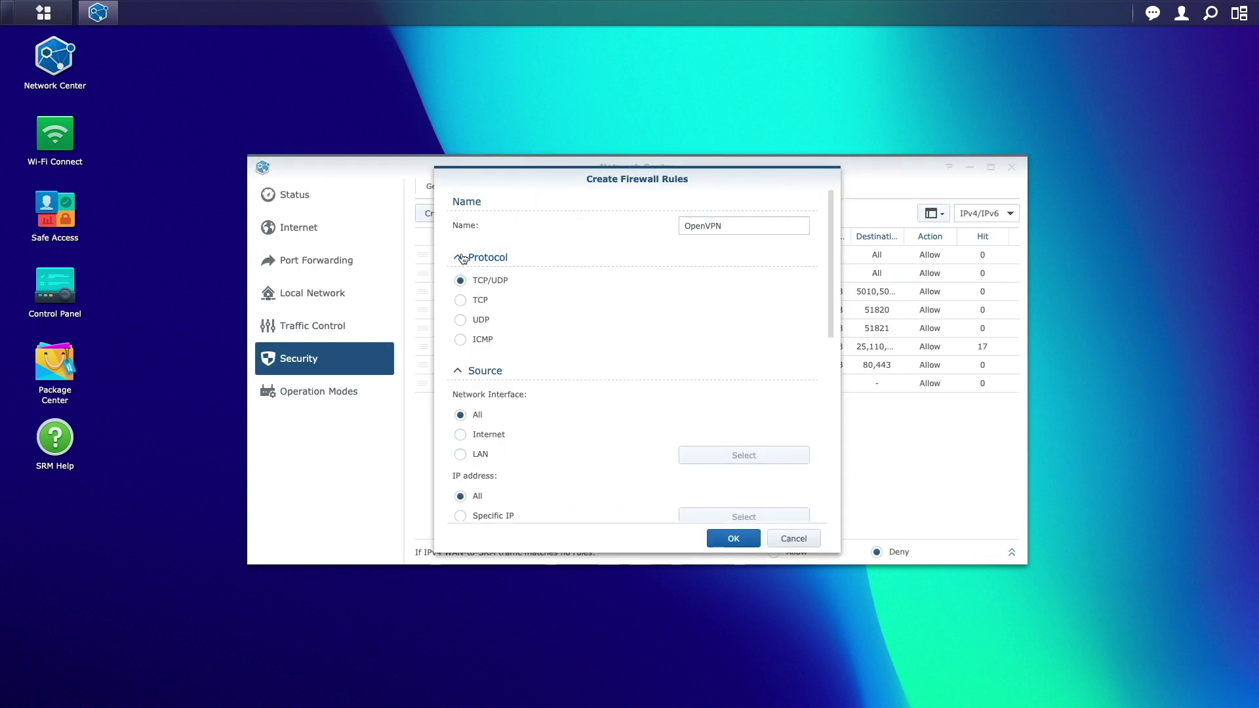
left_click(461, 319)
left_click(459, 258)
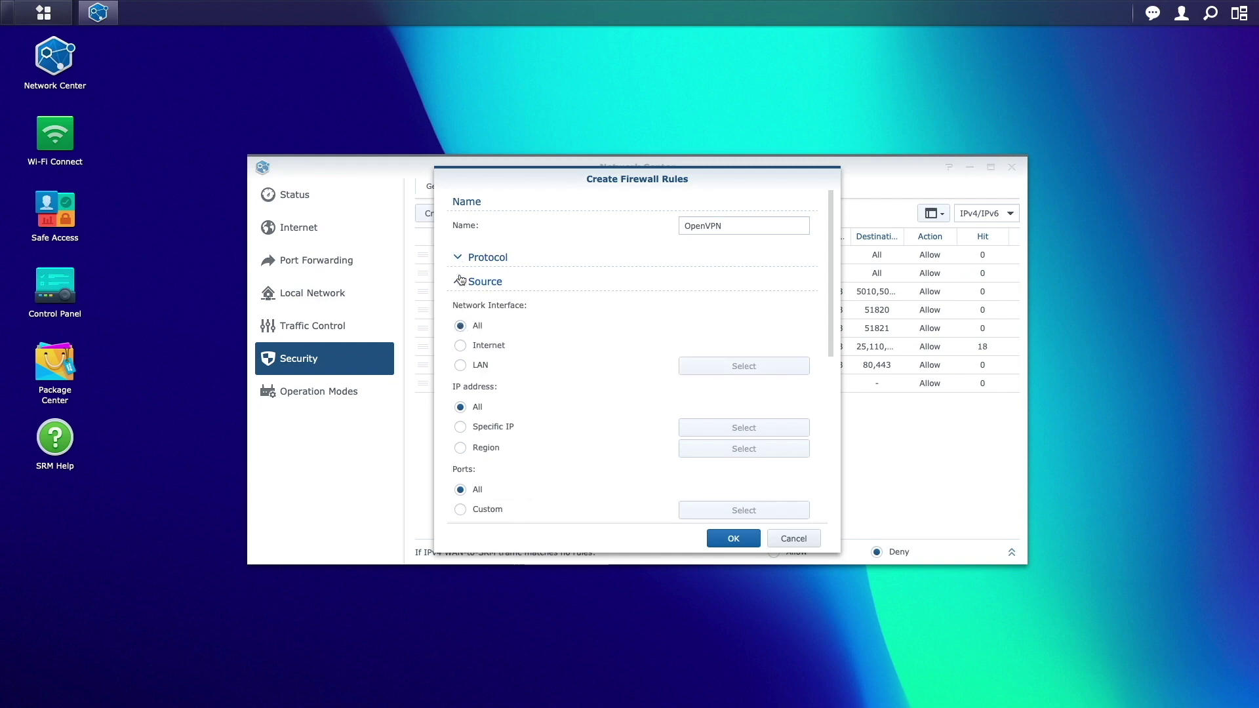
left_click(460, 281)
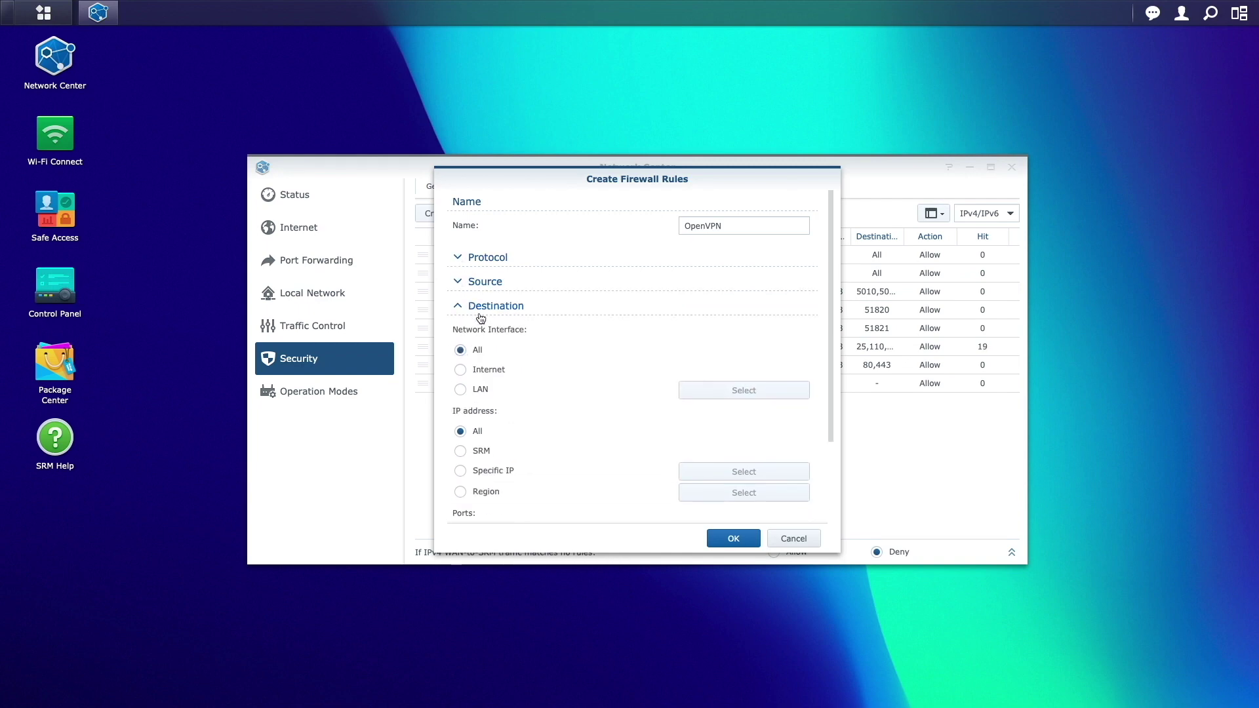
Restrict the rule's destination to the specific IP 10.0.4.43.
left_click(494, 469)
left_click(705, 475)
left_click(664, 296)
type("10.0.4.43")
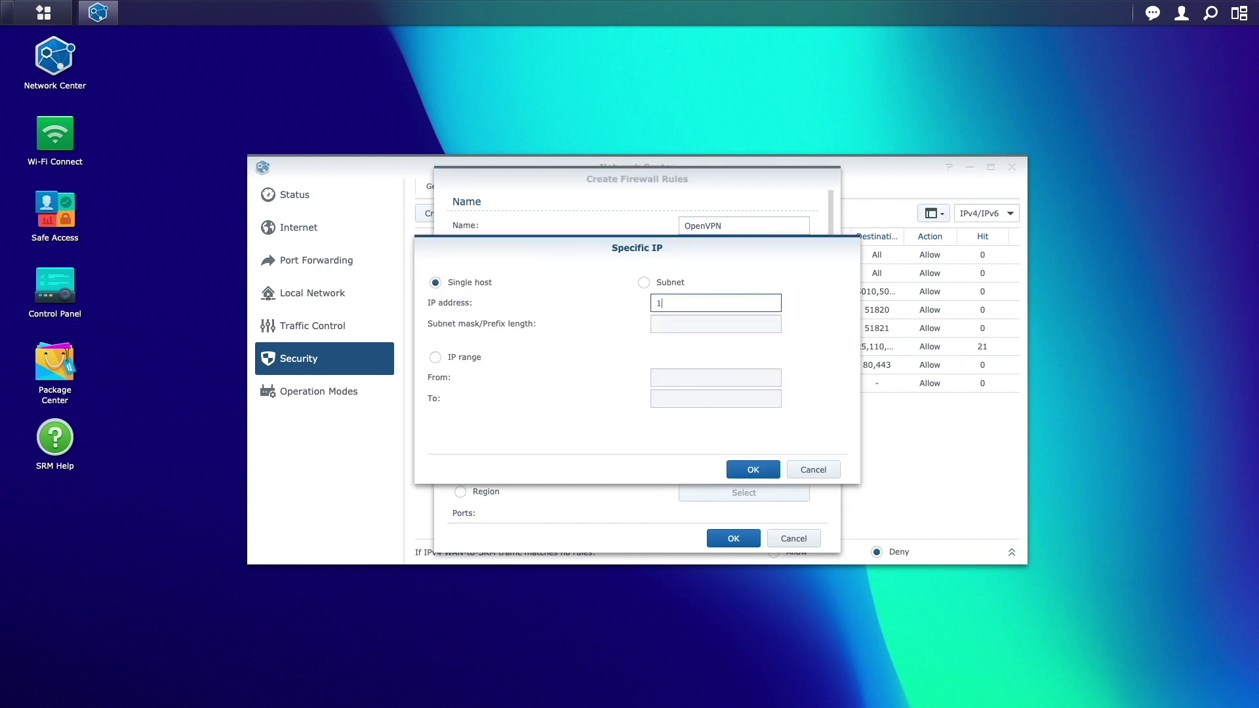
left_click(753, 470)
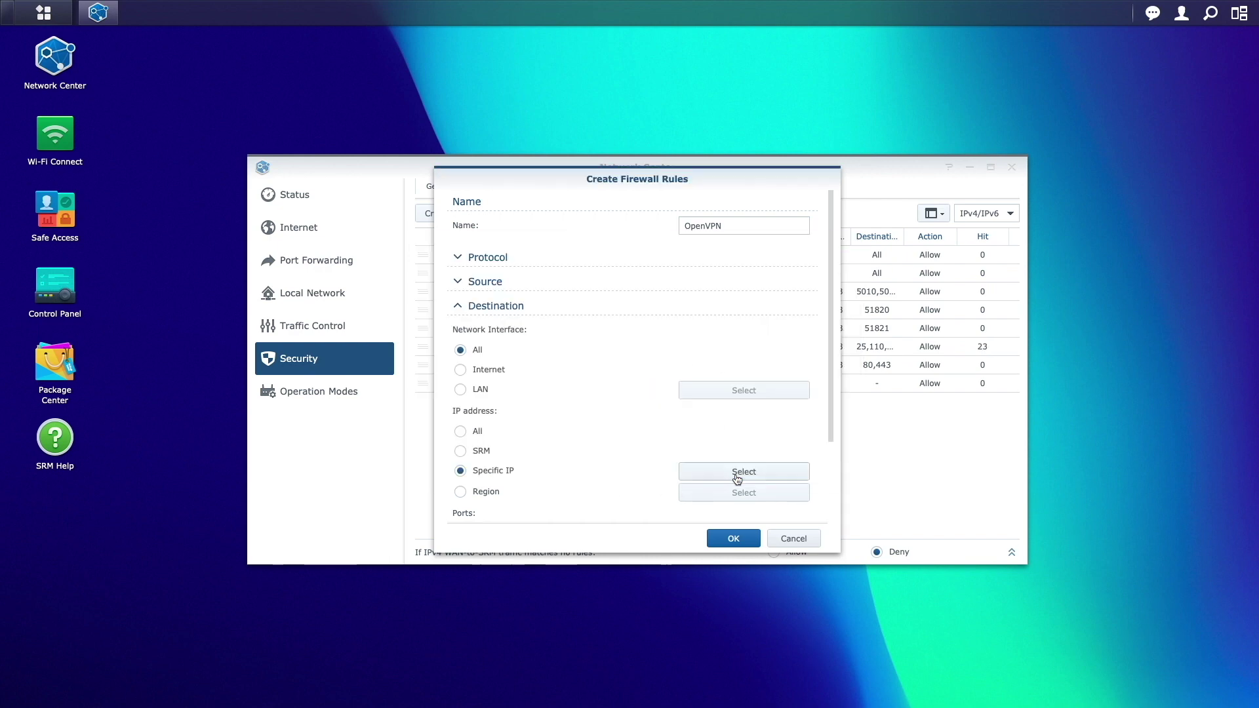
scroll(735, 459, "down", 3)
Set custom destination port 1194, then create and save the firewall rule.
left_click(460, 453)
left_click(743, 455)
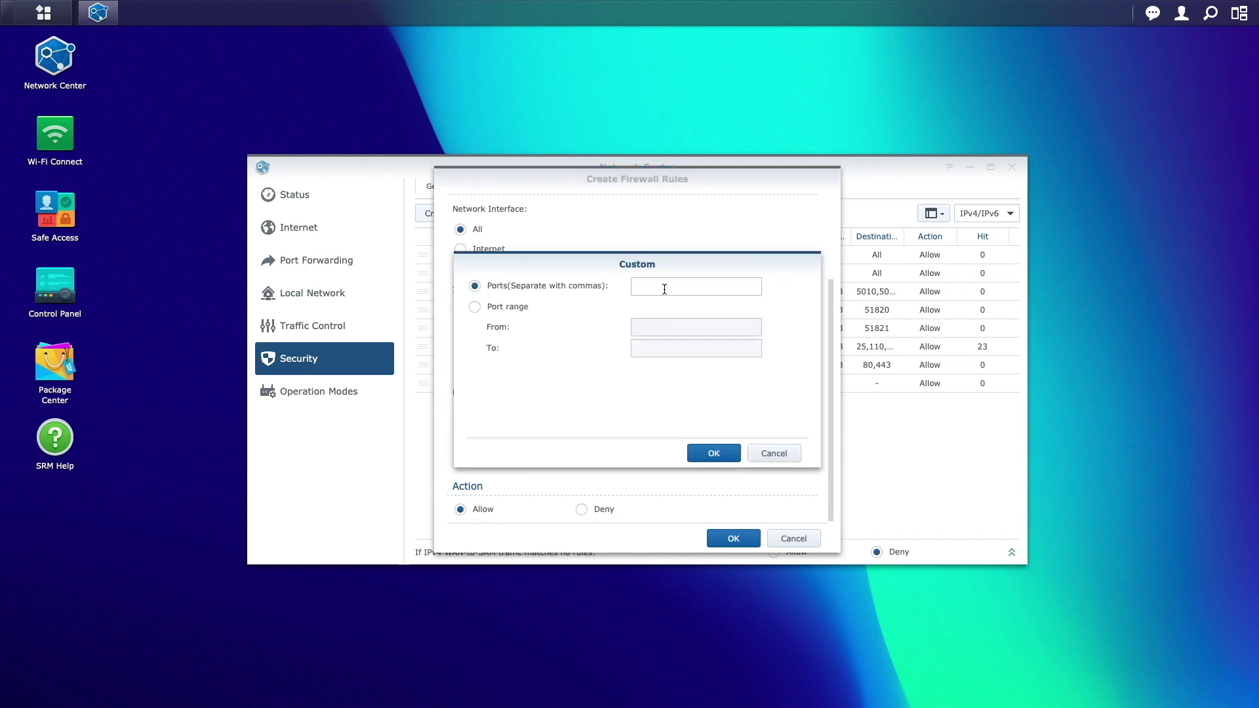
left_click(664, 287)
type("1194")
left_click(741, 453)
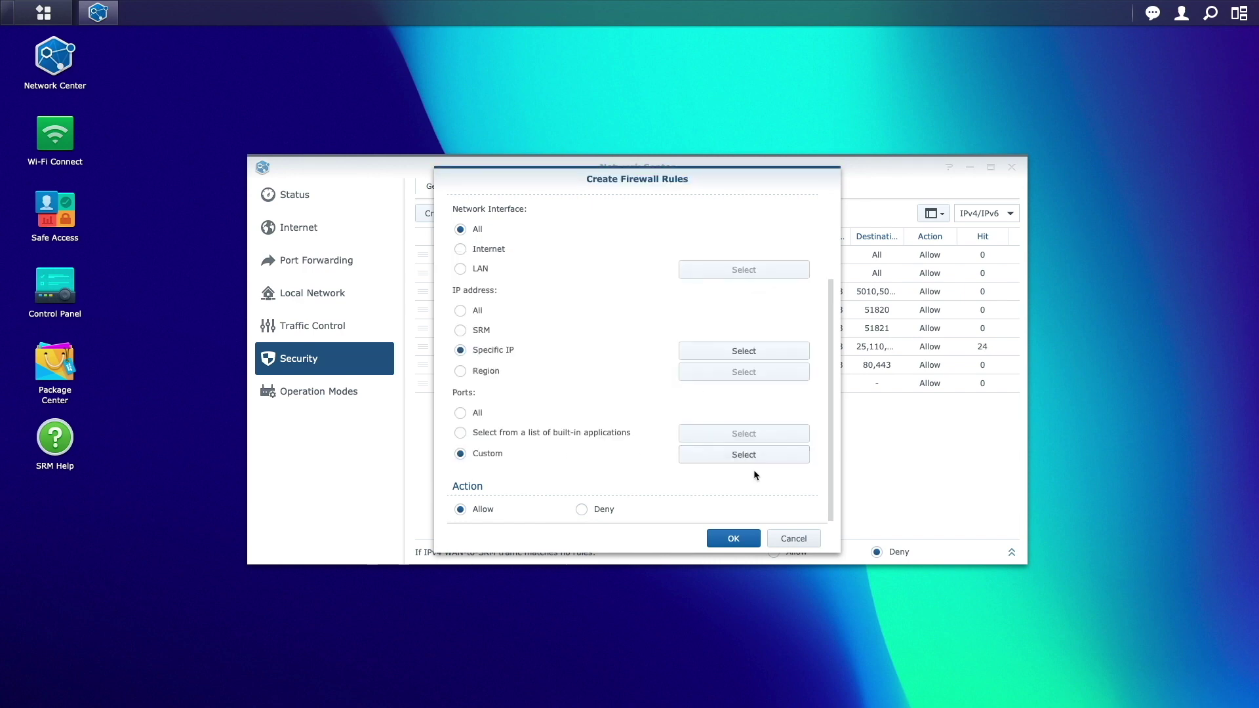
left_click(746, 535)
left_click(583, 216)
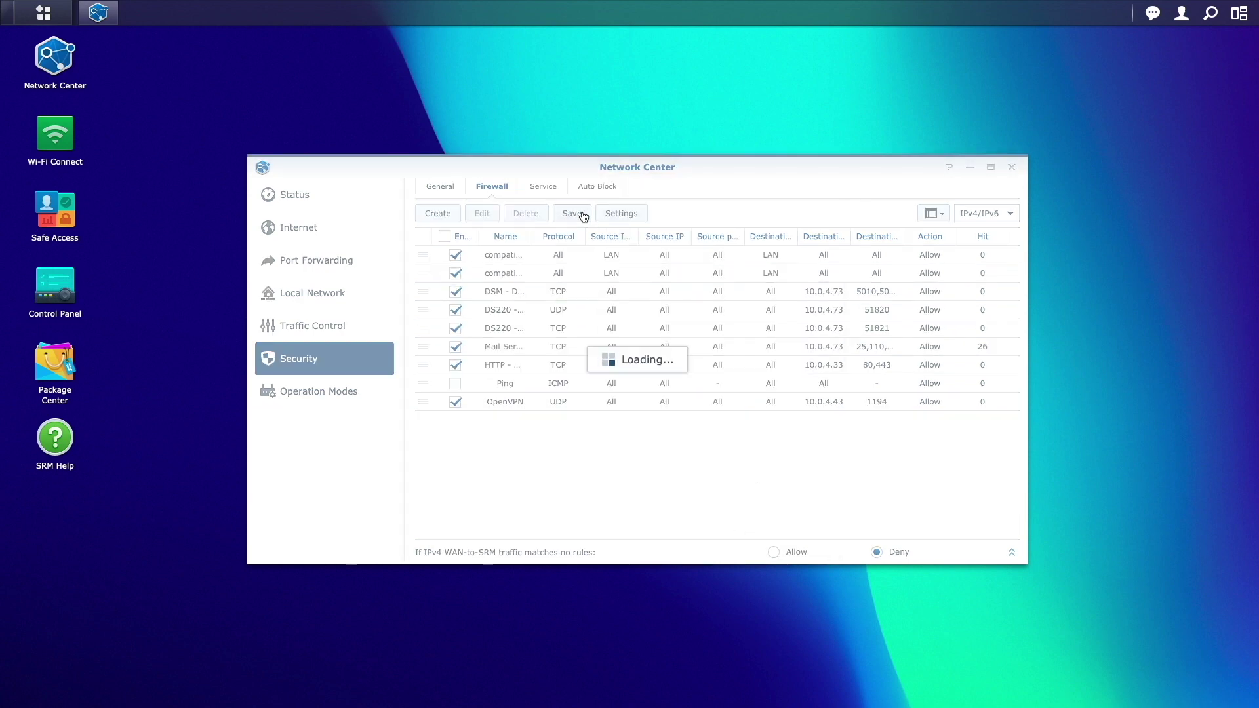
left_click(751, 393)
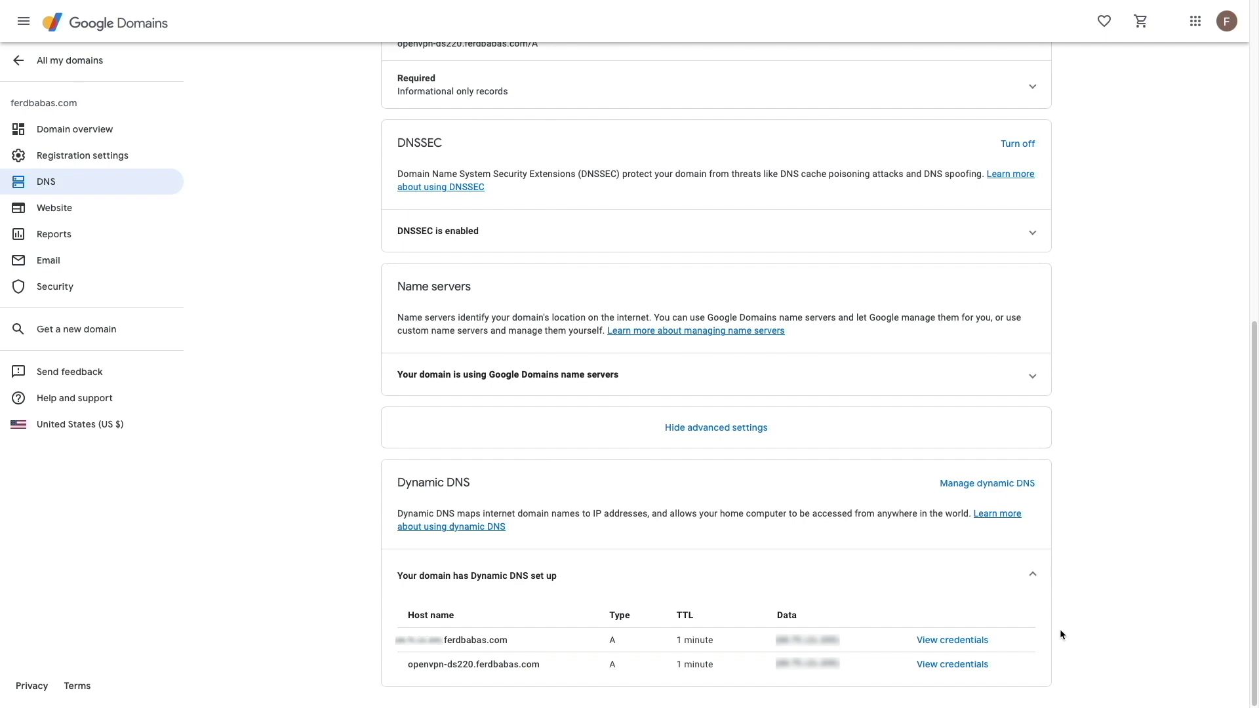
Reveal the username and password for the openvpn-ds220 dynamic DNS record.
left_click(976, 664)
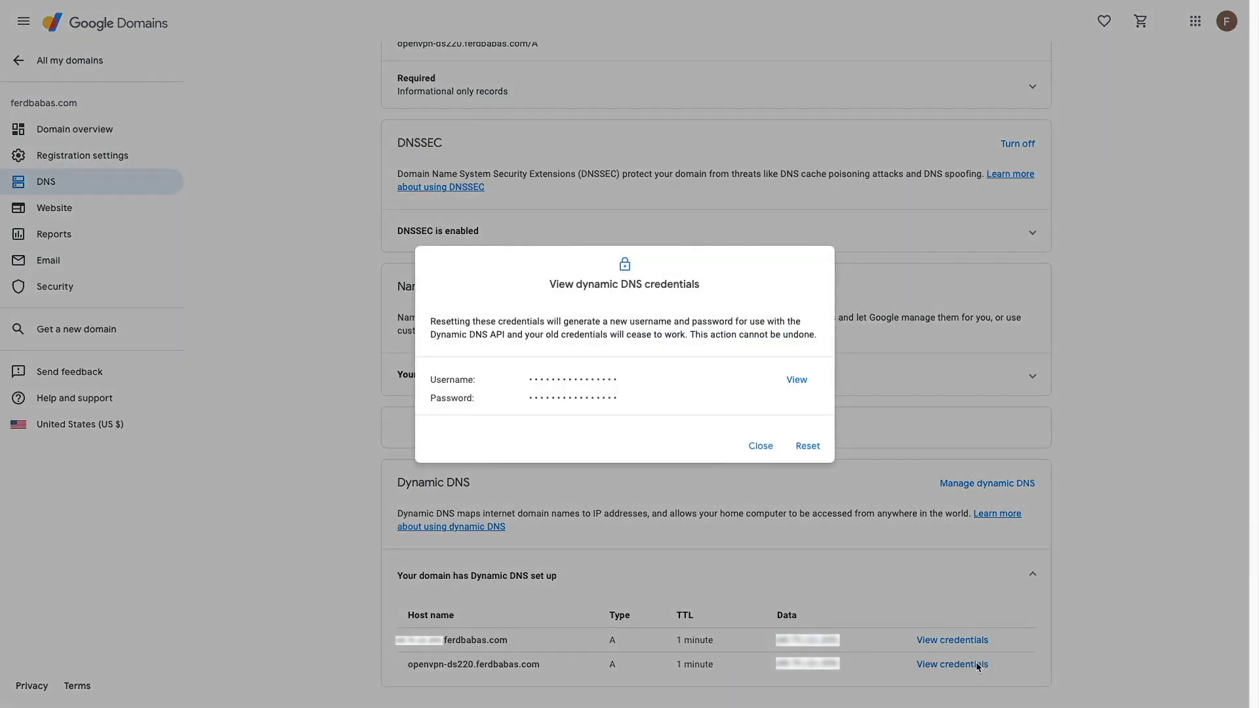
left_click(799, 382)
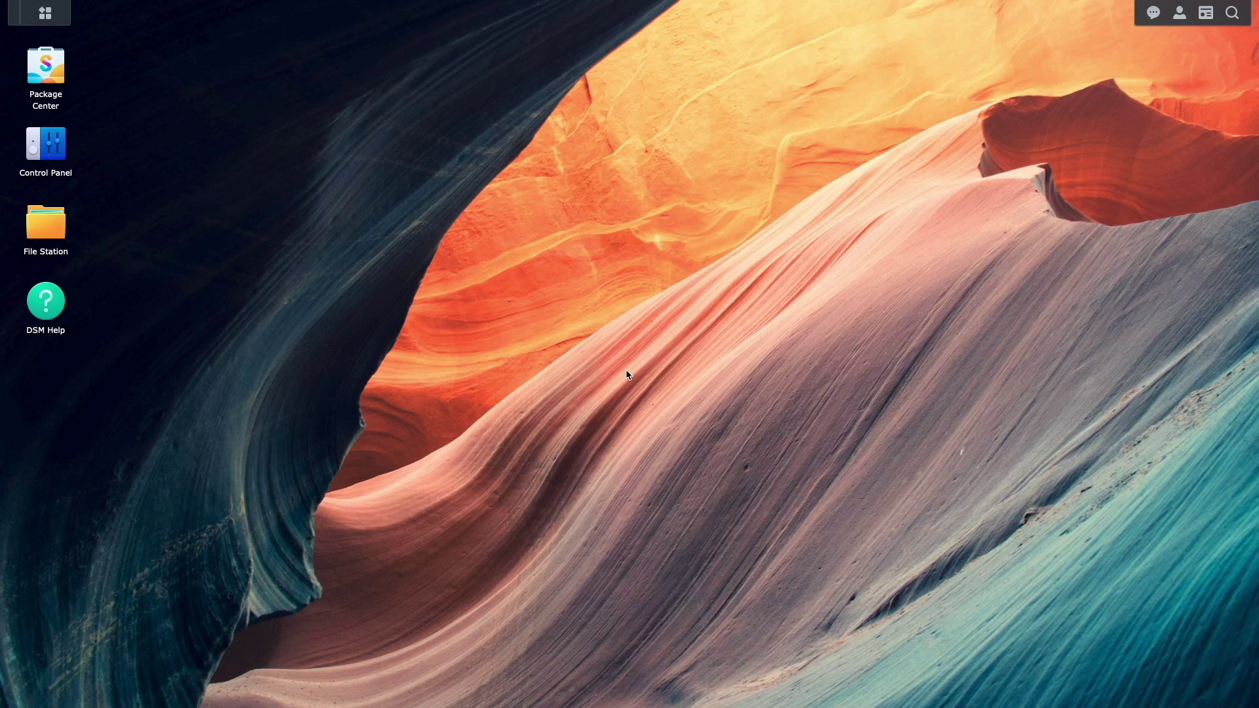
Start a new DDNS entry under External Access with Google as the provider.
left_click(61, 157)
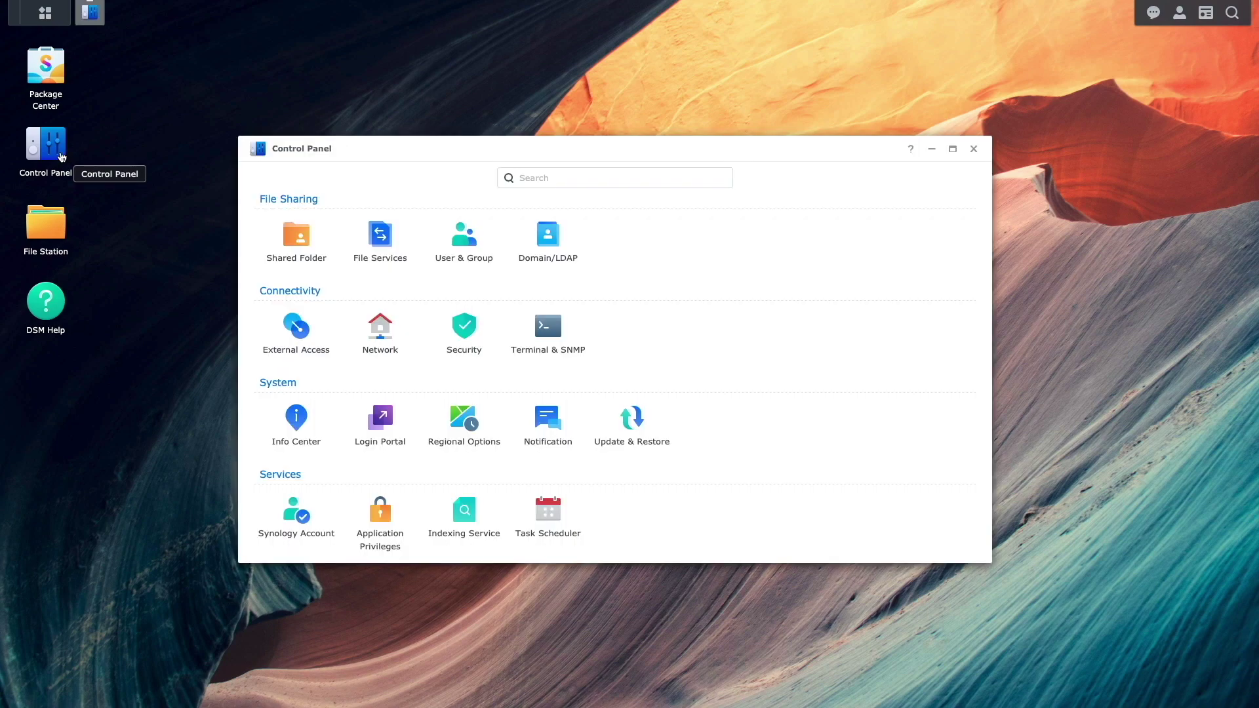
left_click(278, 317)
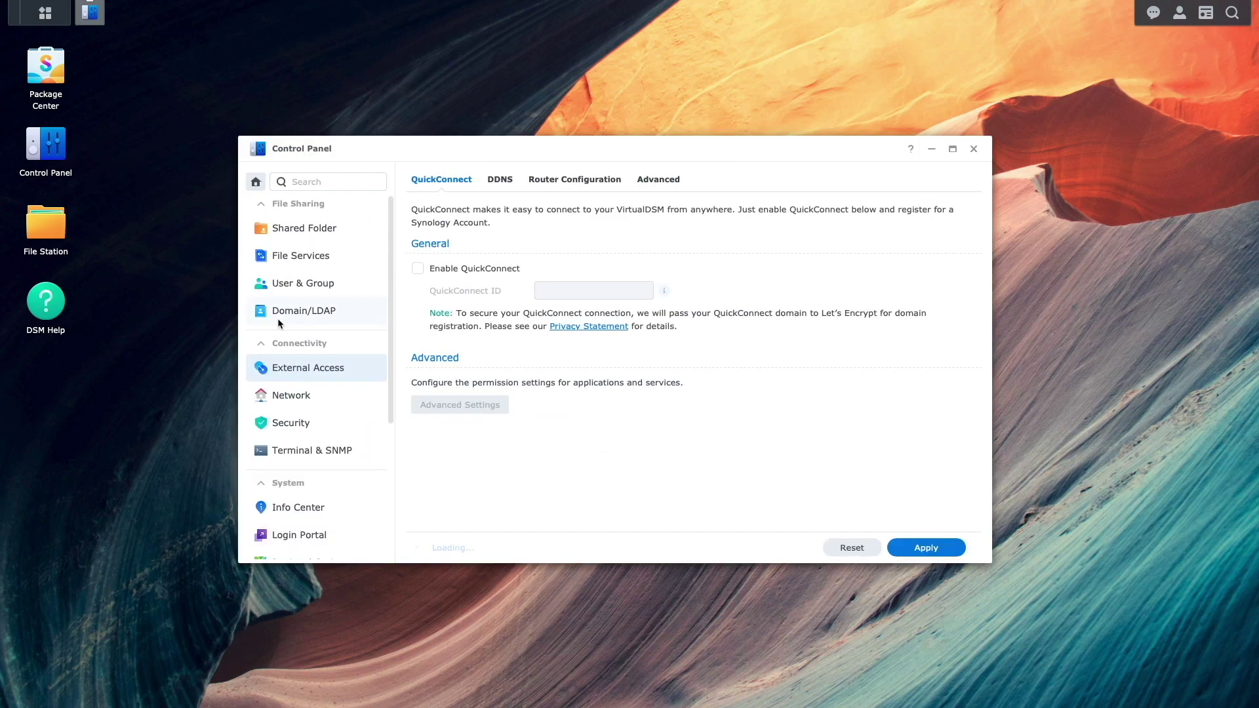
left_click(488, 180)
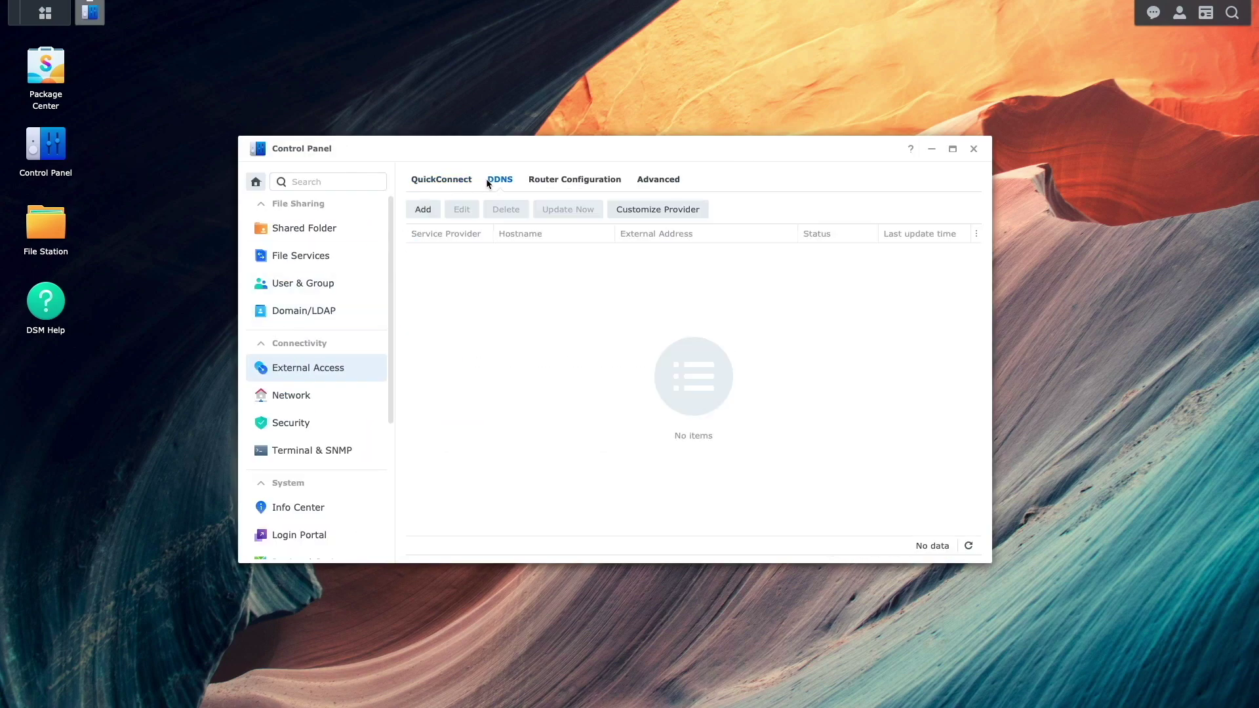
left_click(432, 209)
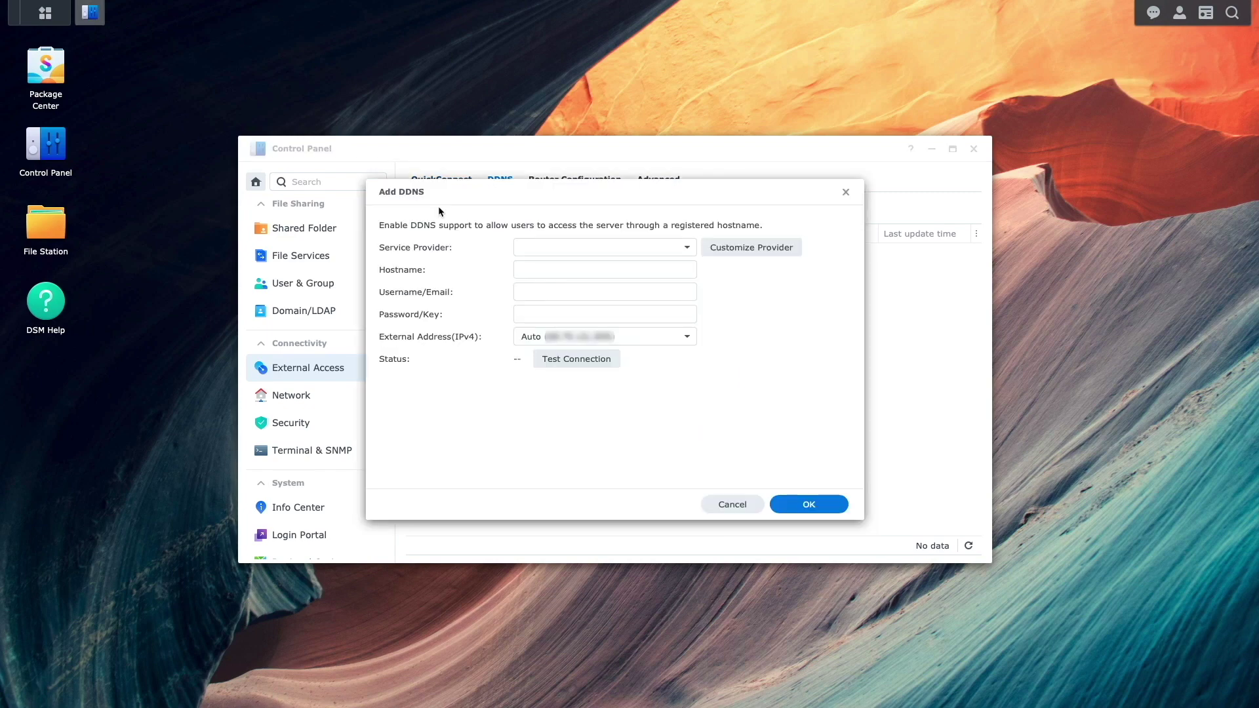
left_click(682, 250)
left_click(590, 382)
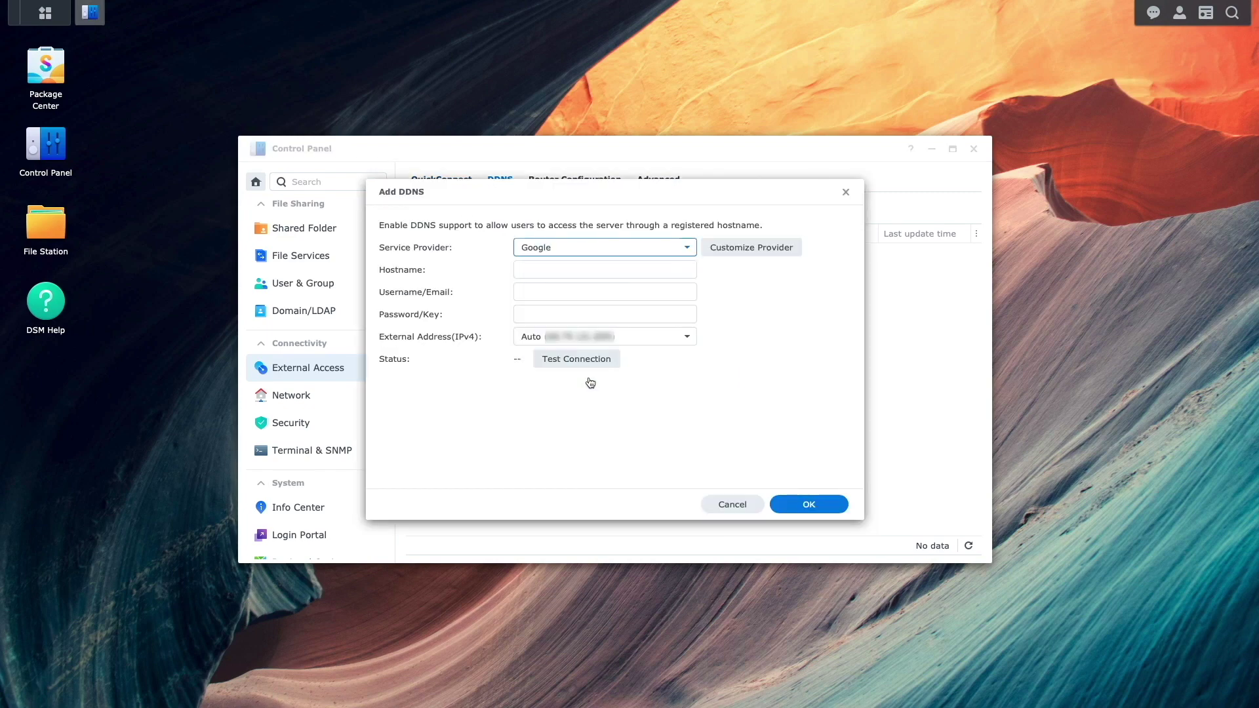
Enter hostname openvpn-ds220.ferdbabas.com with the pasted credentials, test the connection, and save.
left_click(550, 270)
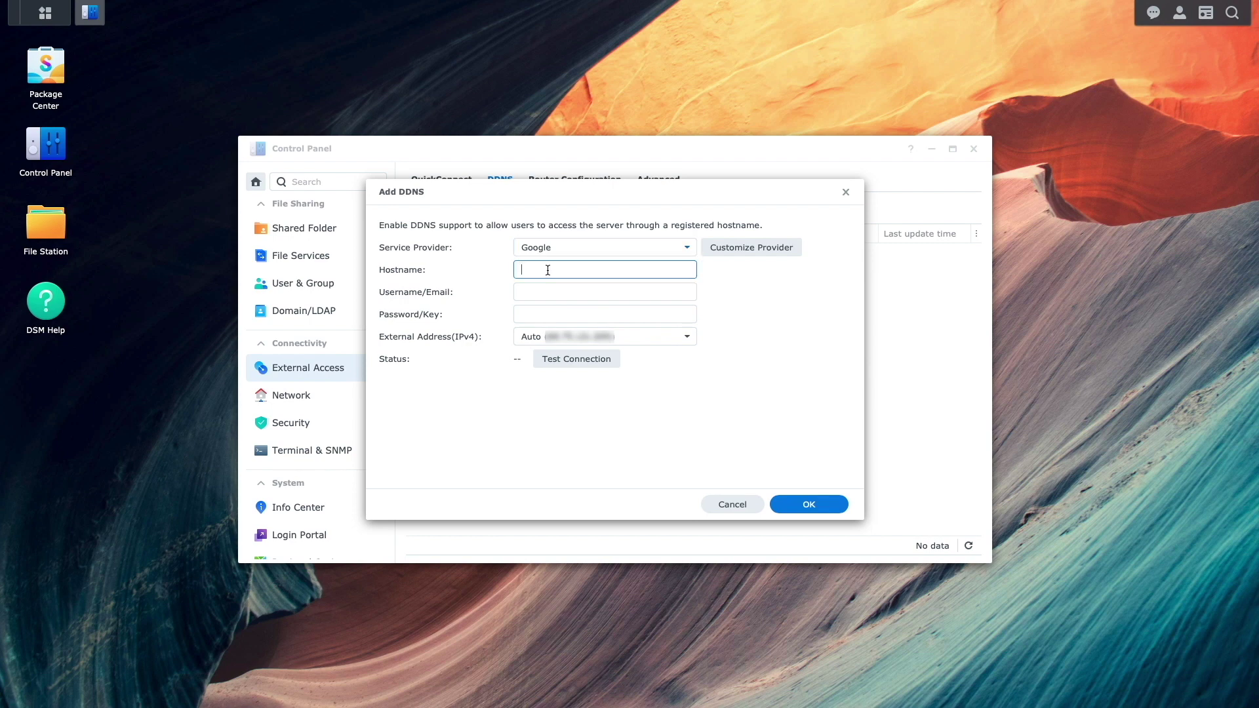
type("openvpn-ds220.ferdbabas.com")
key("Tab")
key("ctrl+v")
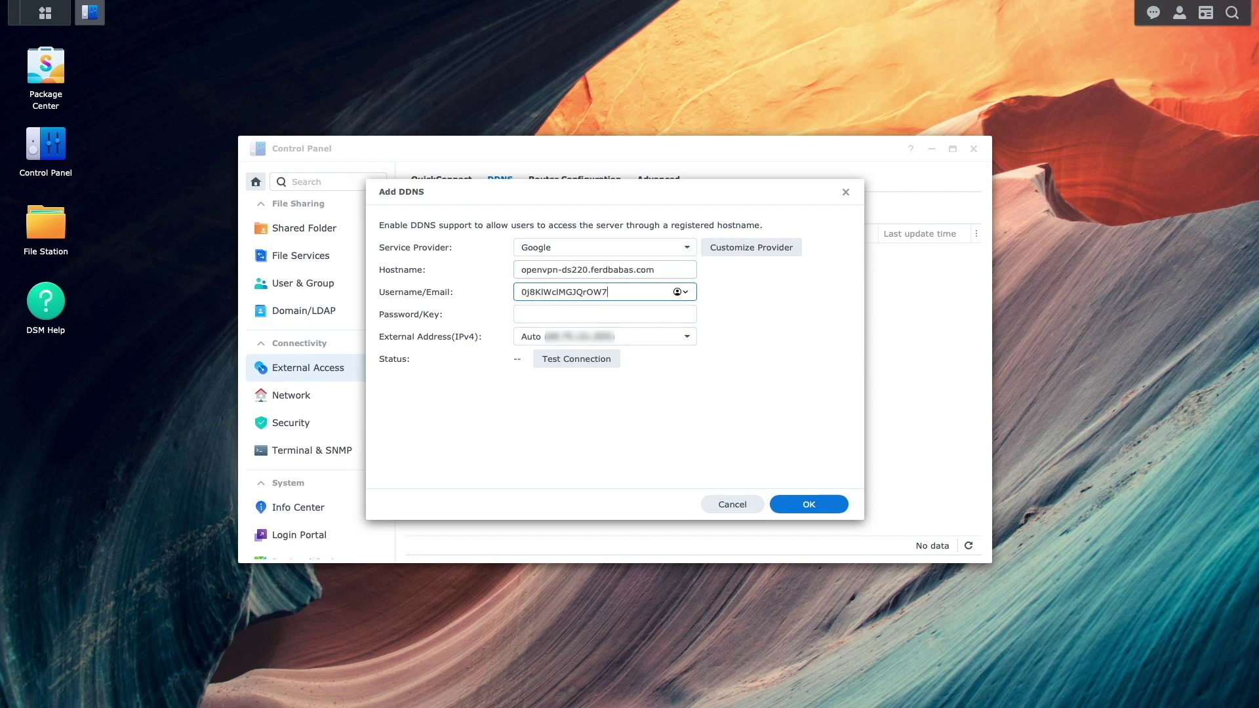
left_click(570, 314)
key("ctrl+v")
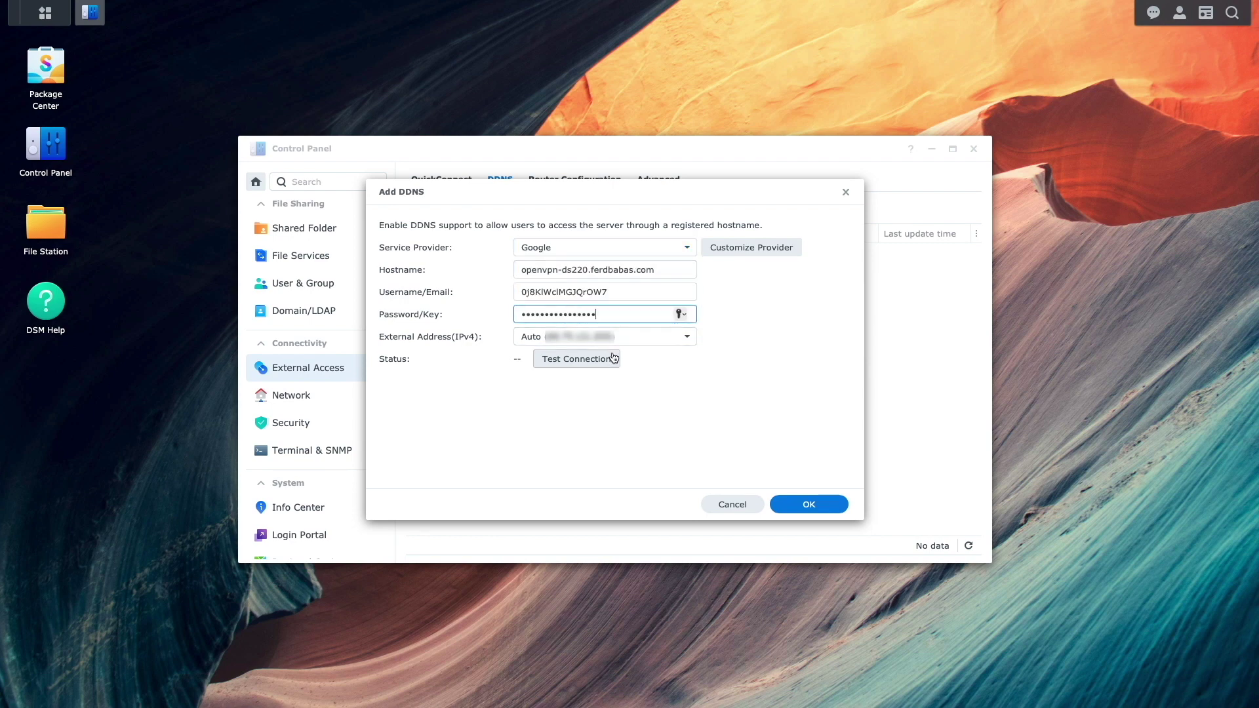
left_click(612, 358)
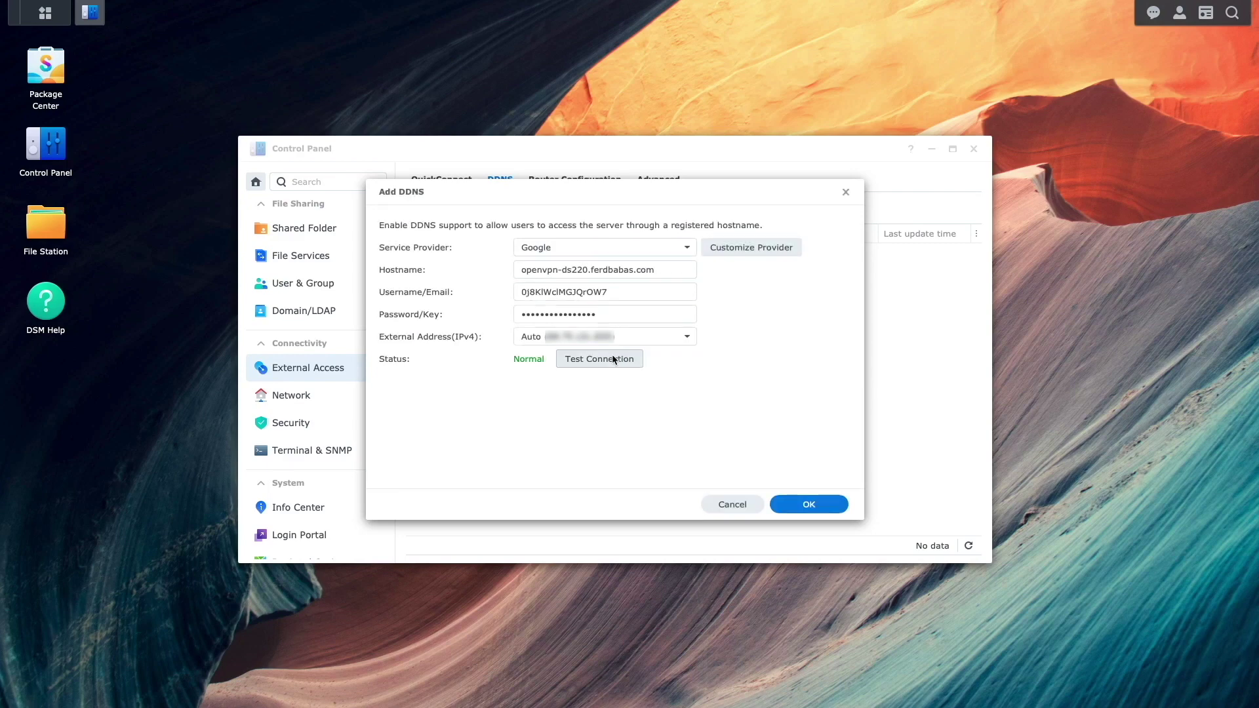
left_click(787, 505)
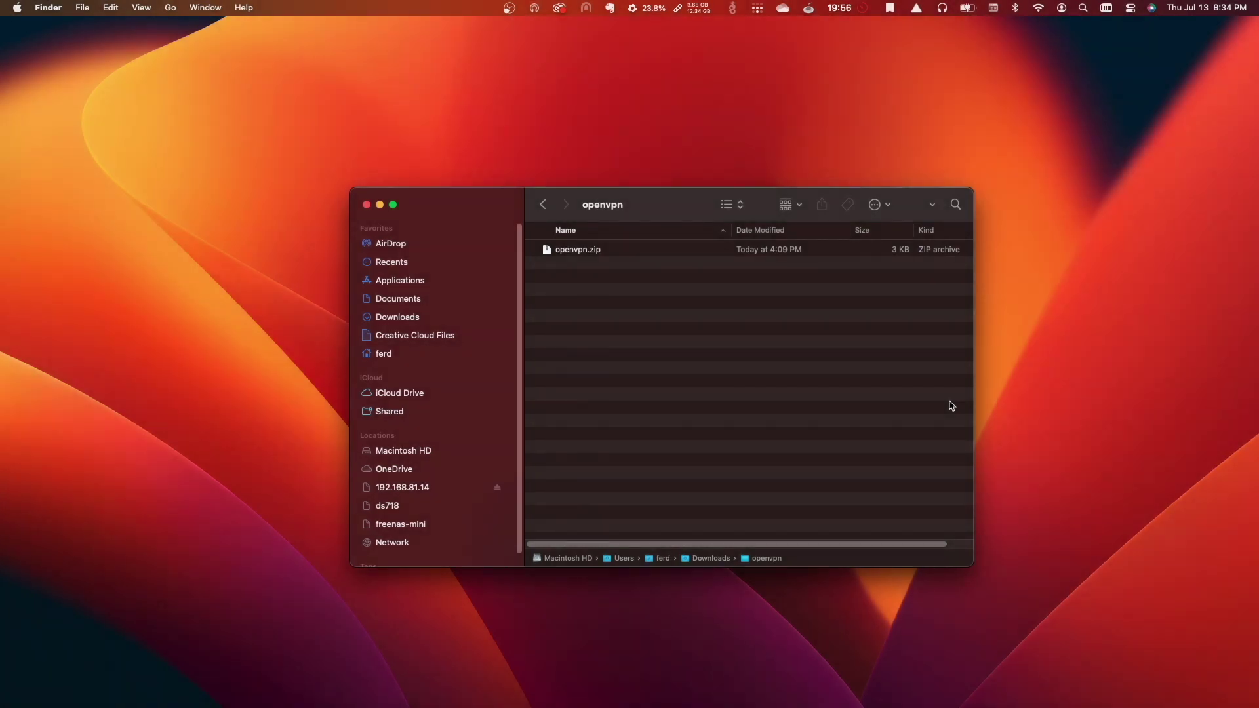
Unzip openvpn.zip and open VPNConfig.ovpn from the openvpn folder in TextEdit.
double_click(597, 252)
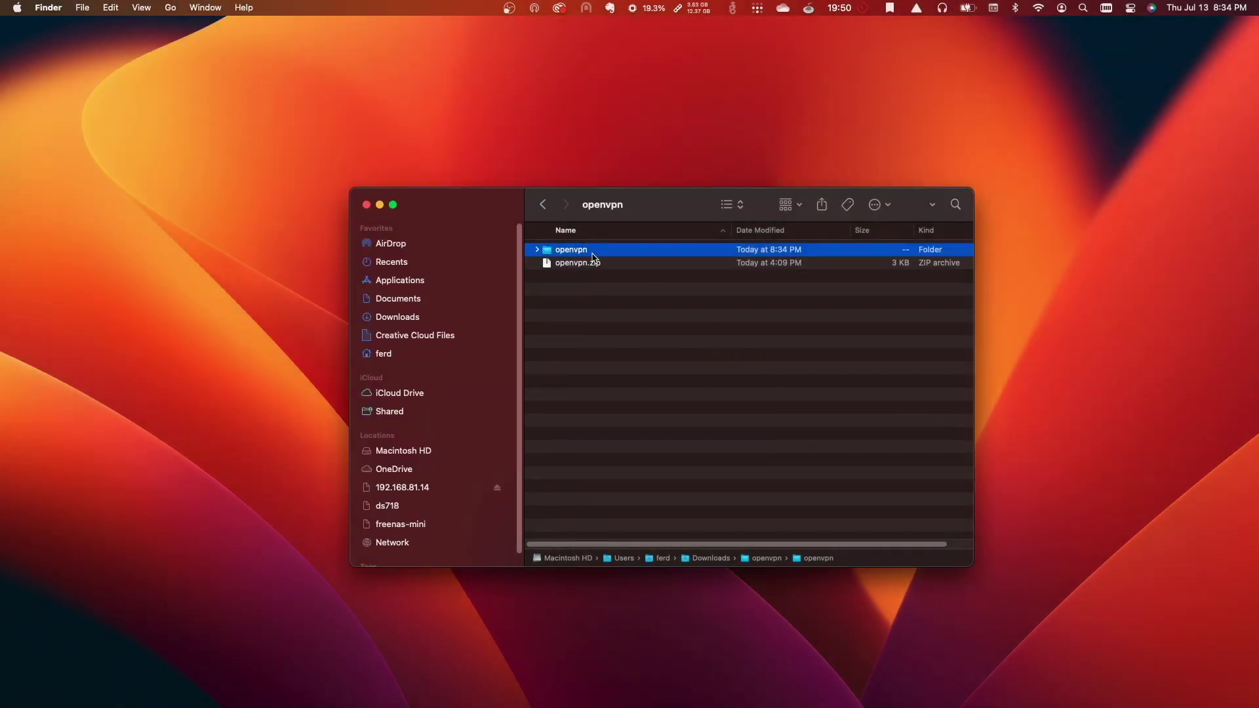
double_click(592, 256)
right_click(586, 263)
mouse_move(613, 282)
left_click(792, 351)
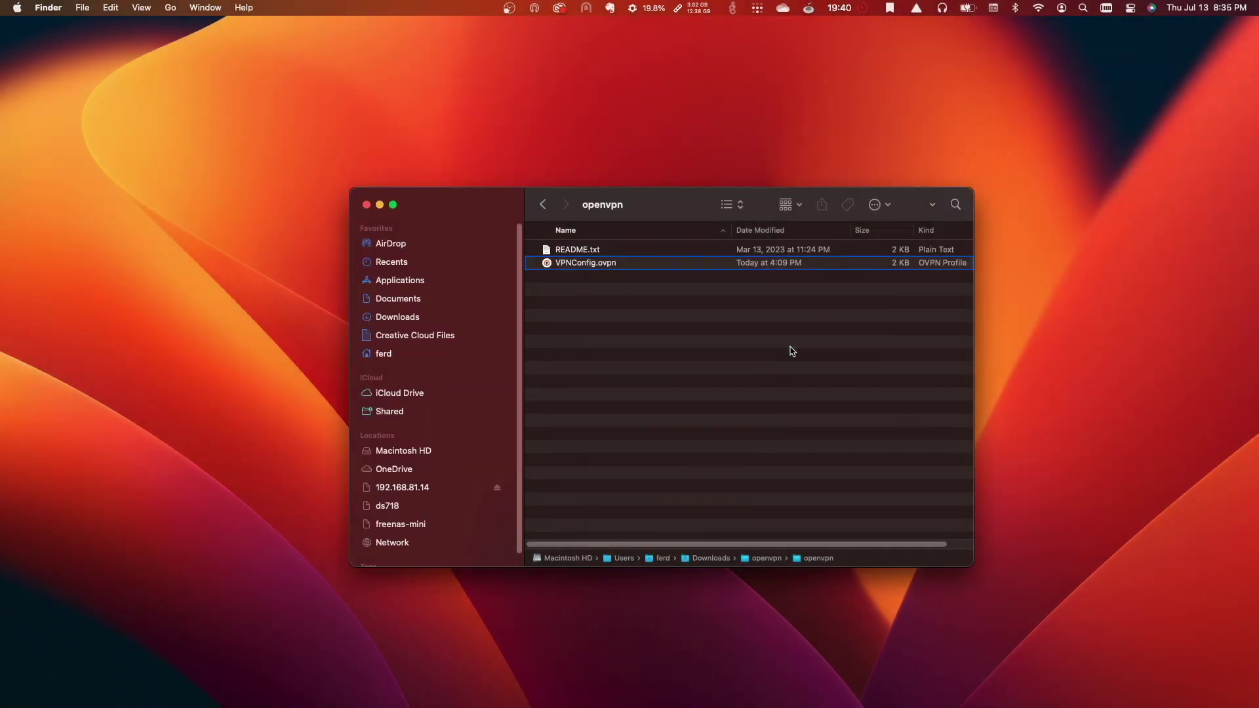
scroll(809, 373, "down", 10)
left_click(730, 376)
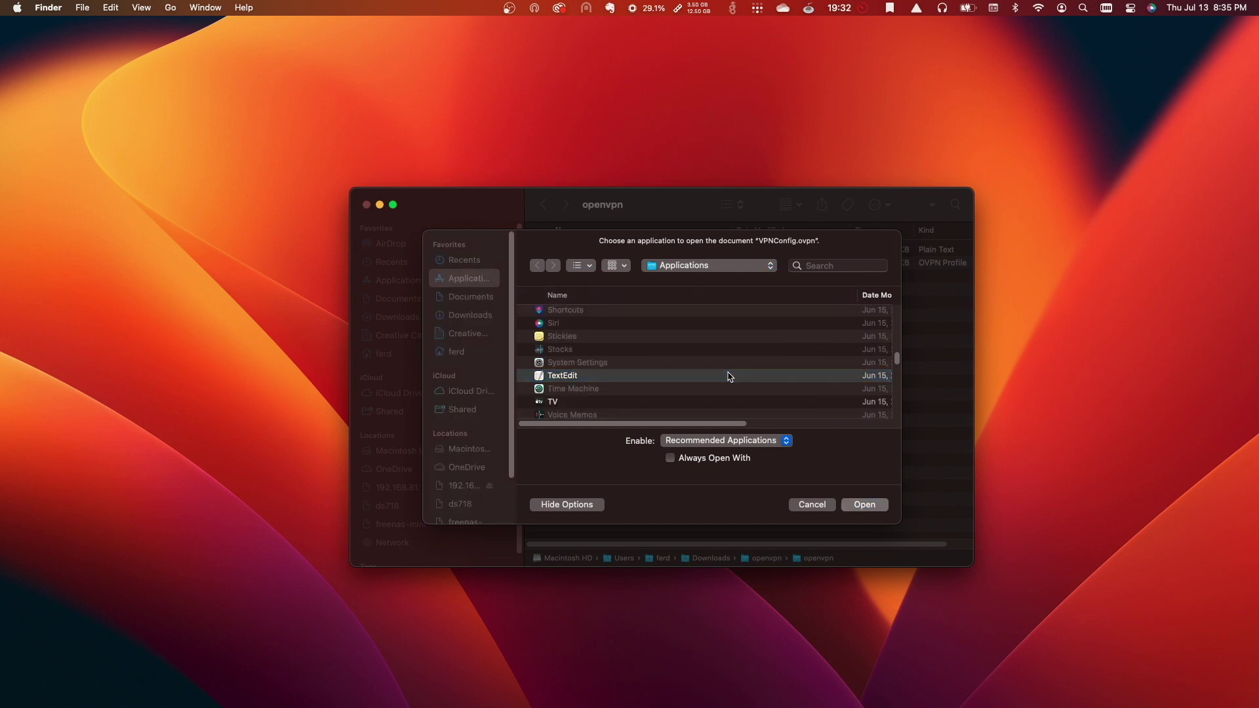
double_click(730, 376)
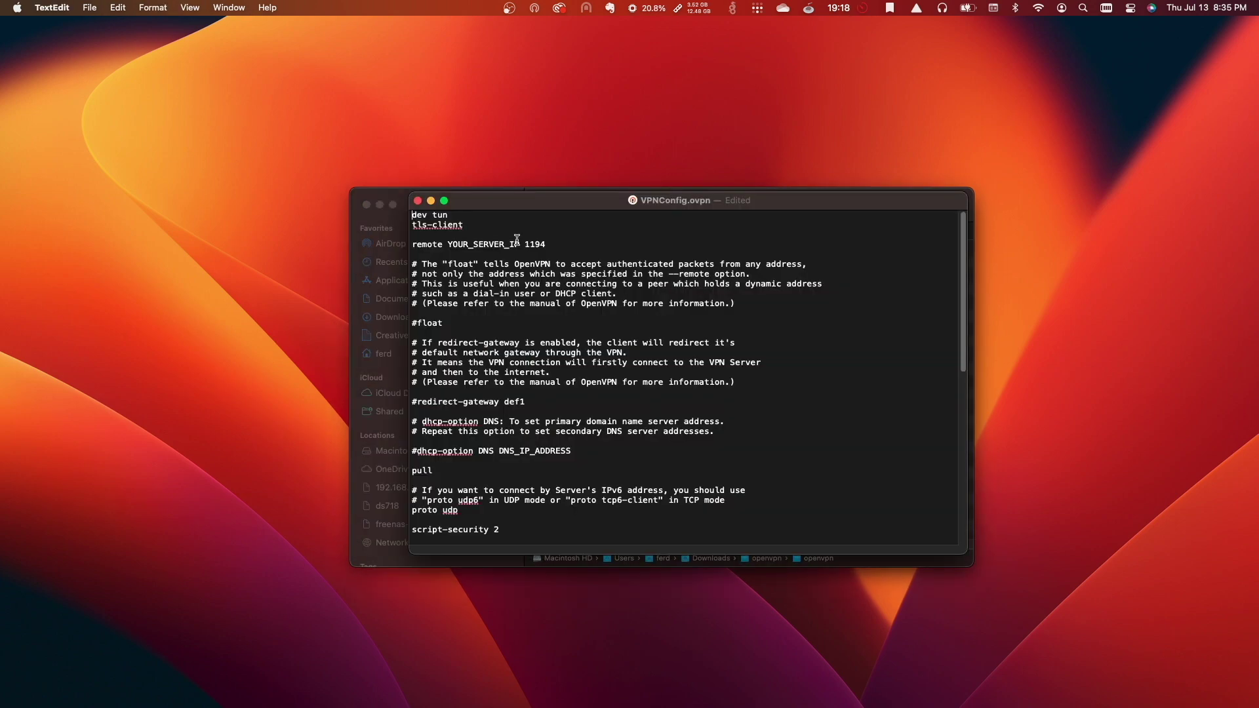
Change the remote server to openvpn-ds220.ferdbabas.com in VPNConfig.ovpn and save the file.
triple_click(517, 243)
double_click(517, 242)
type("openvpn-ds220.ferdbabas.com")
left_click(87, 7)
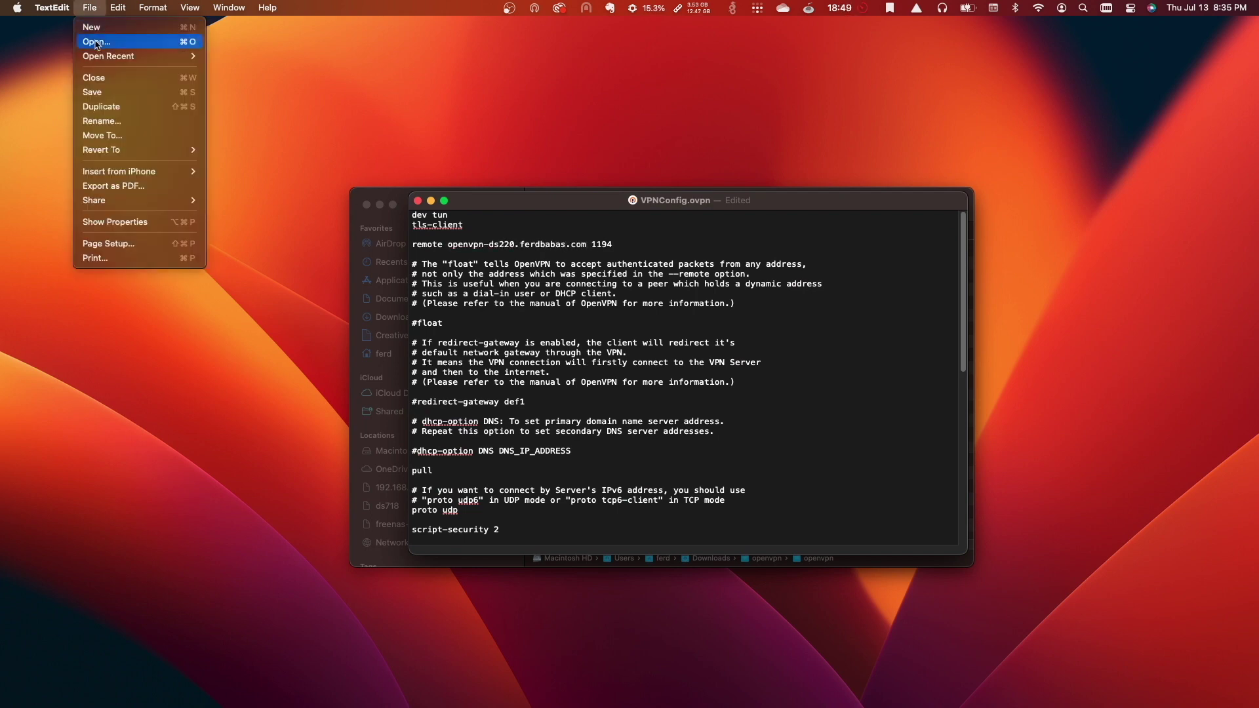
left_click(99, 92)
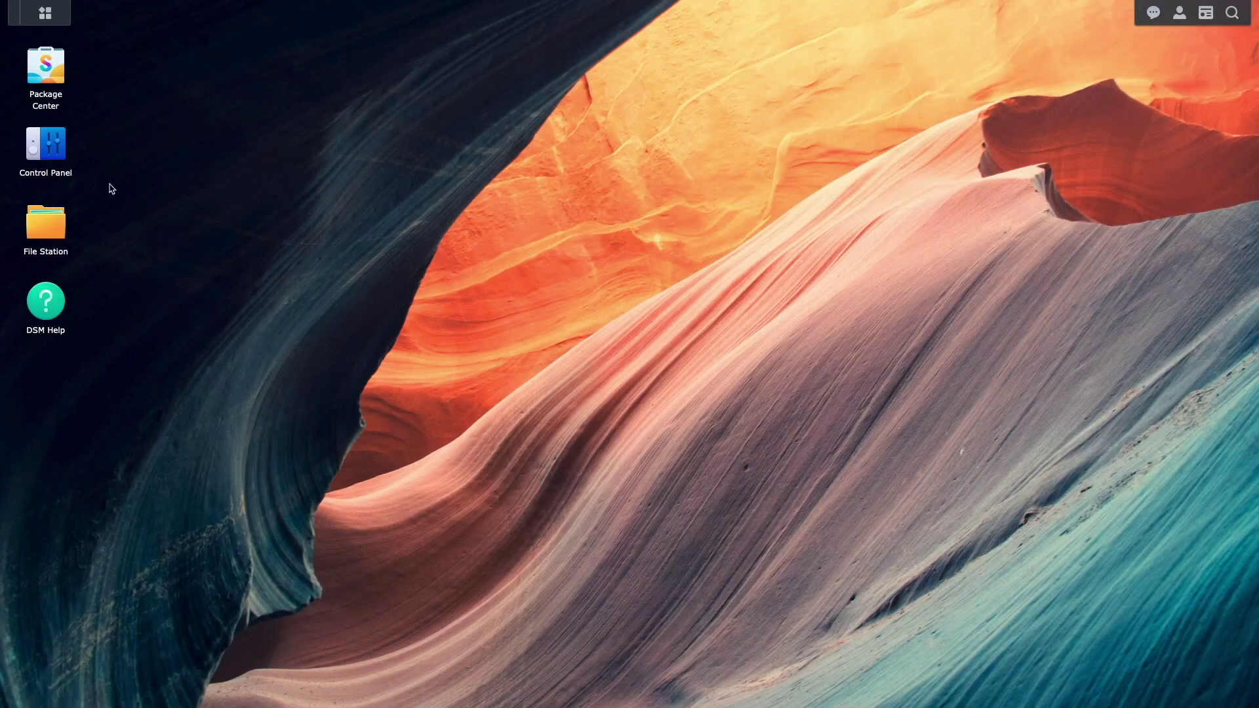
From Control Panel's Network Interface list, start a VPN profile using OpenVPN via .ovpn import.
left_click(55, 154)
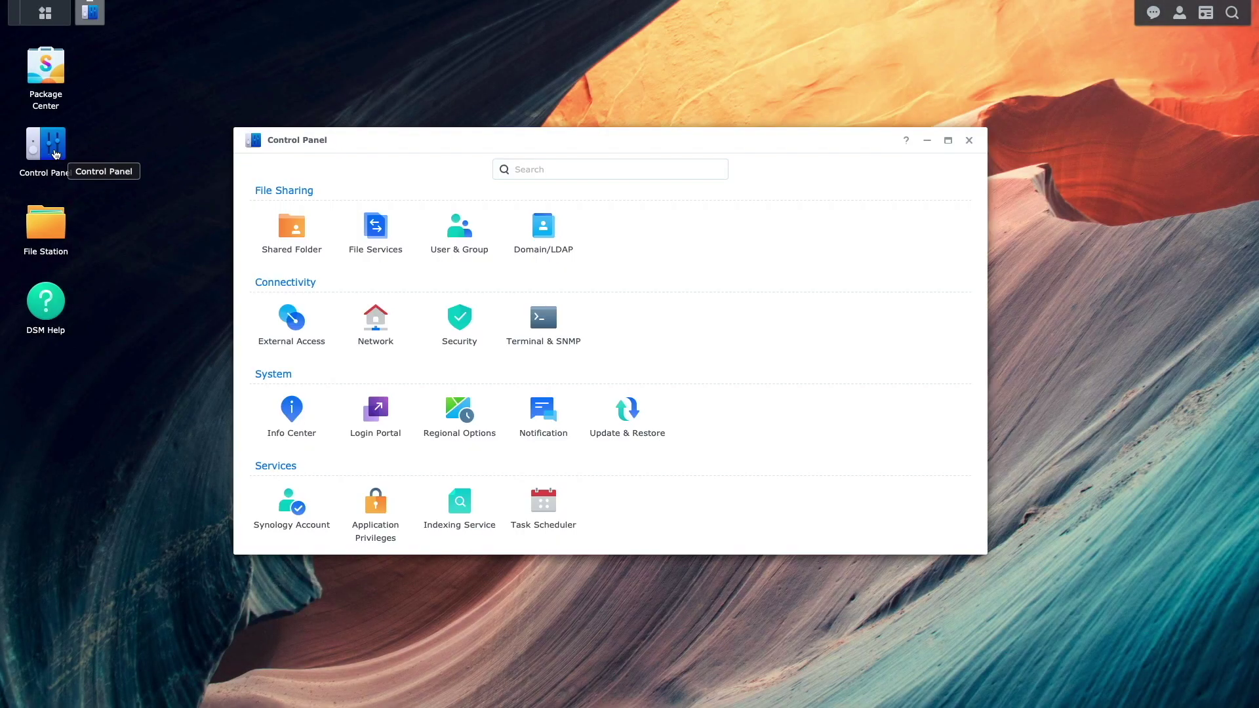
left_click(352, 320)
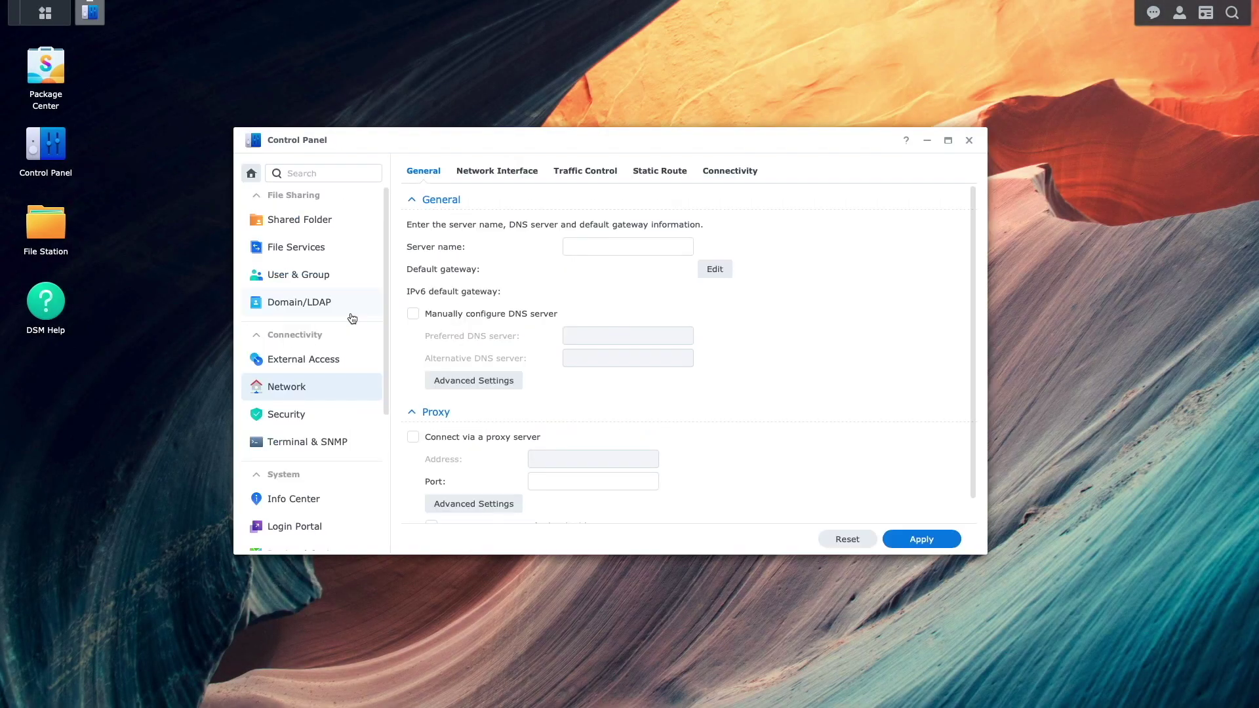
left_click(482, 171)
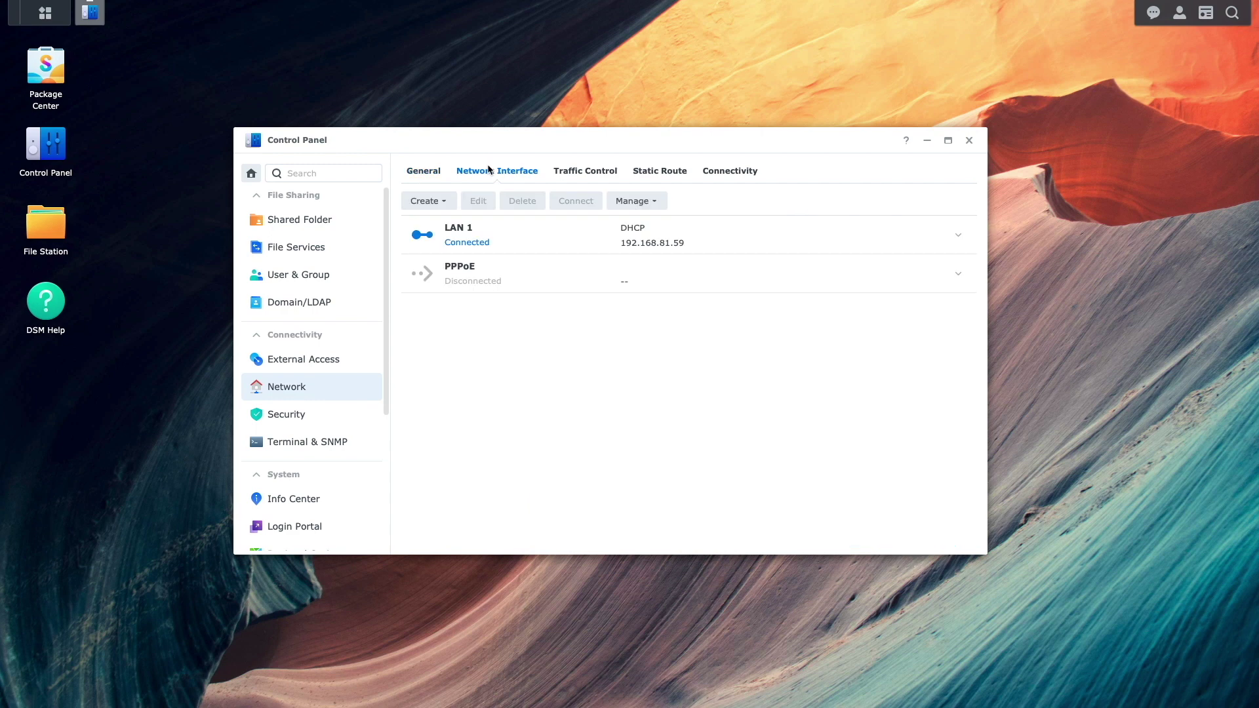
left_click(450, 201)
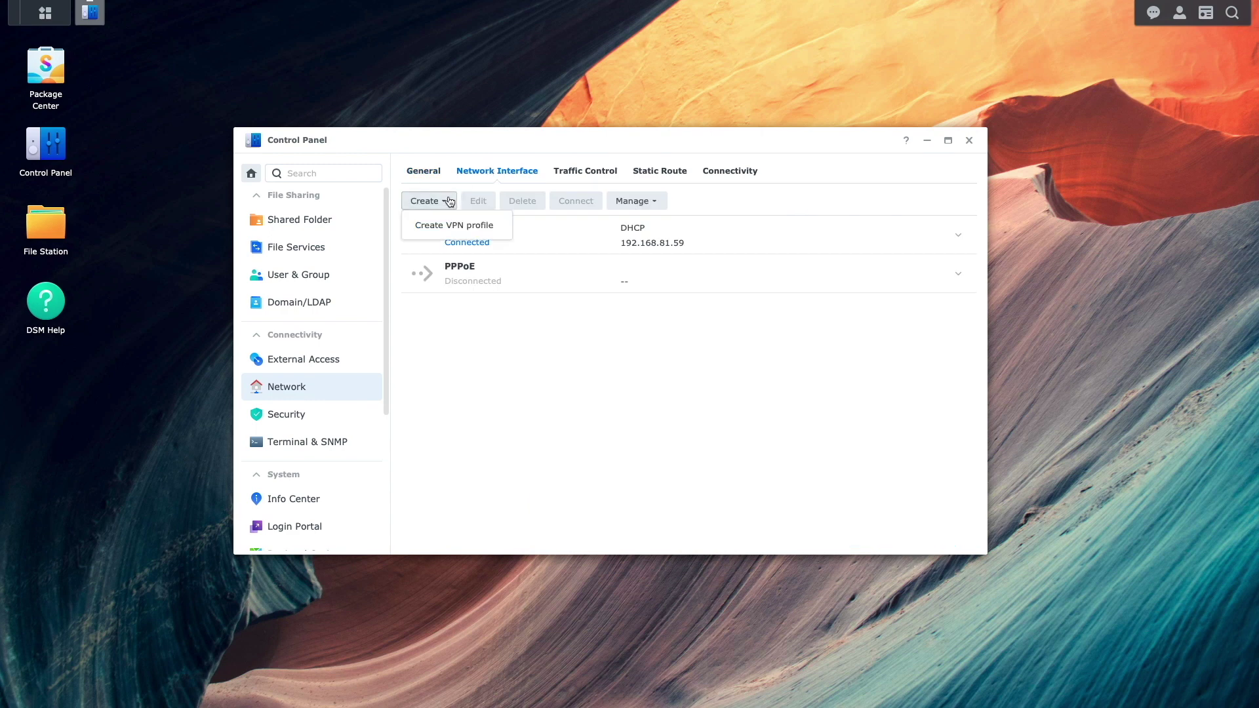
left_click(457, 233)
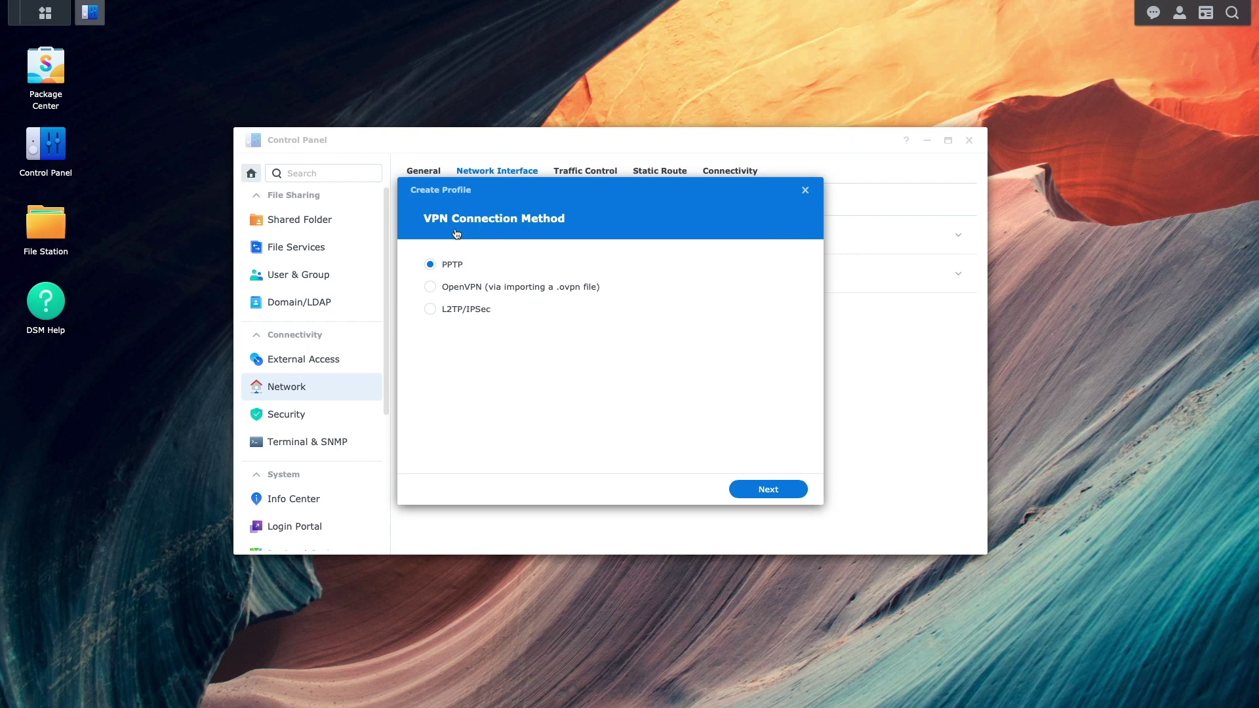
left_click(463, 288)
left_click(735, 489)
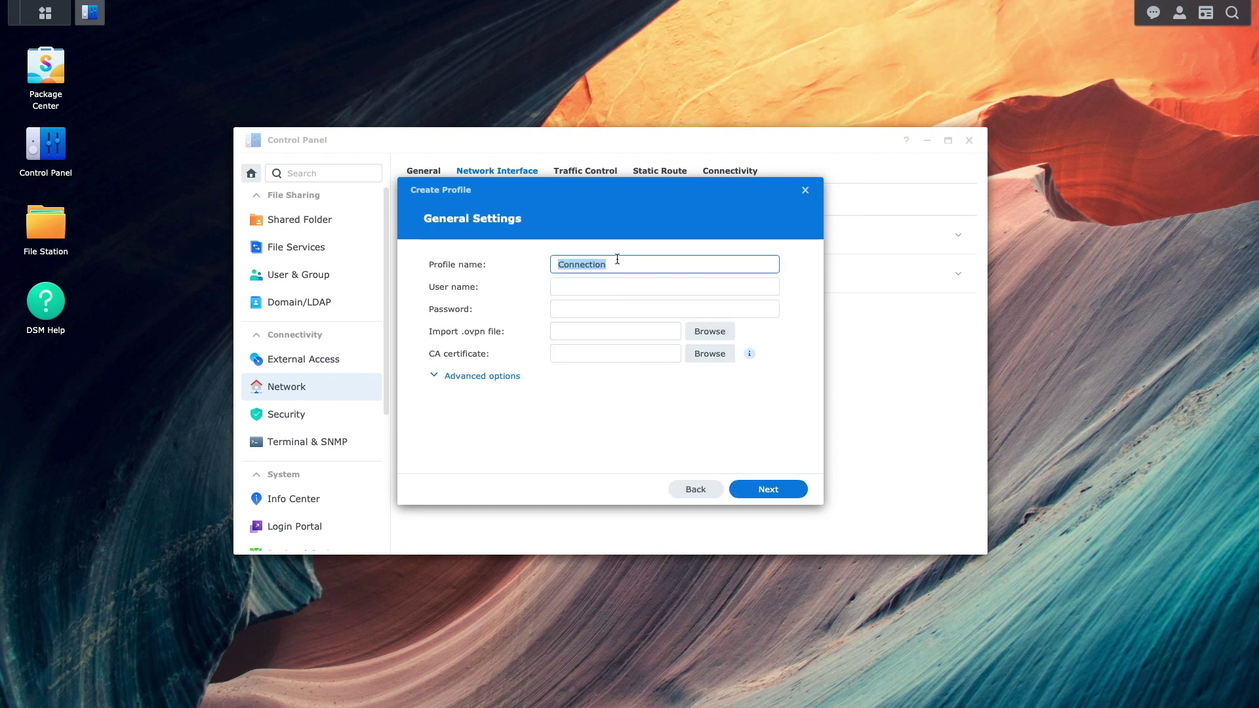
Name the profile OpenVPN_To_DS220 and enter the account user name and password.
type("OpenVPN_To_DS220")
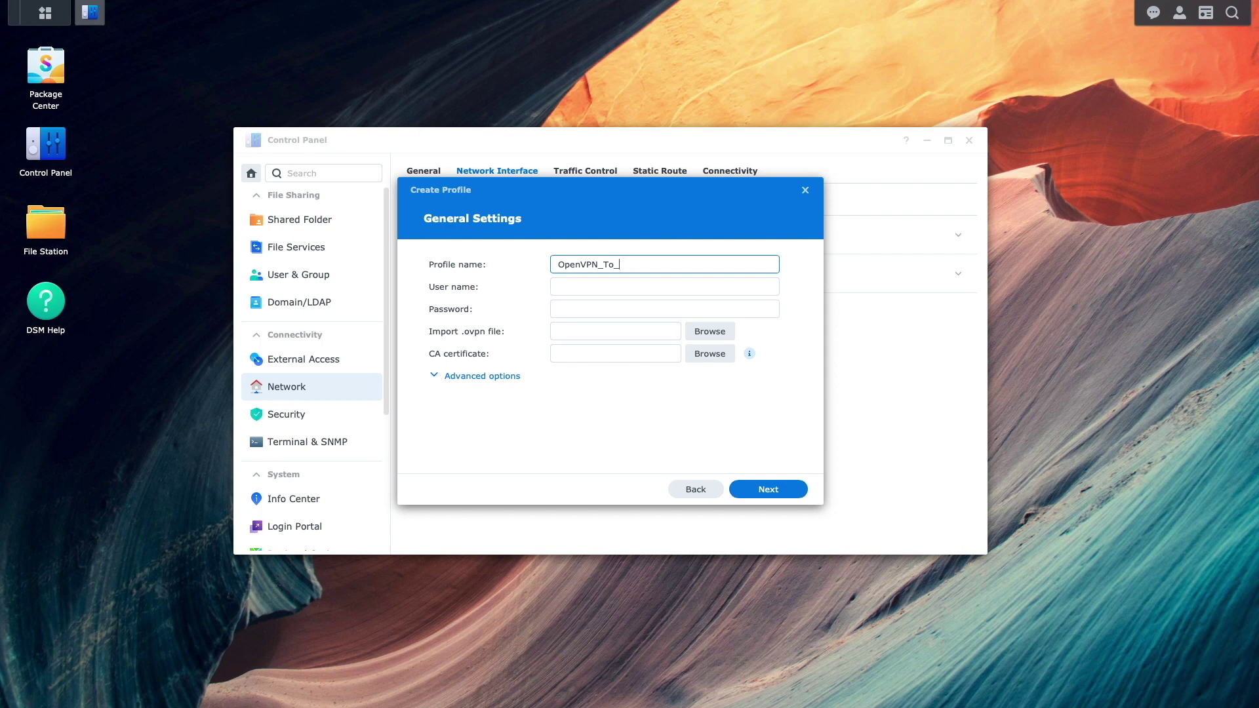
key("Tab")
type("dsadmin")
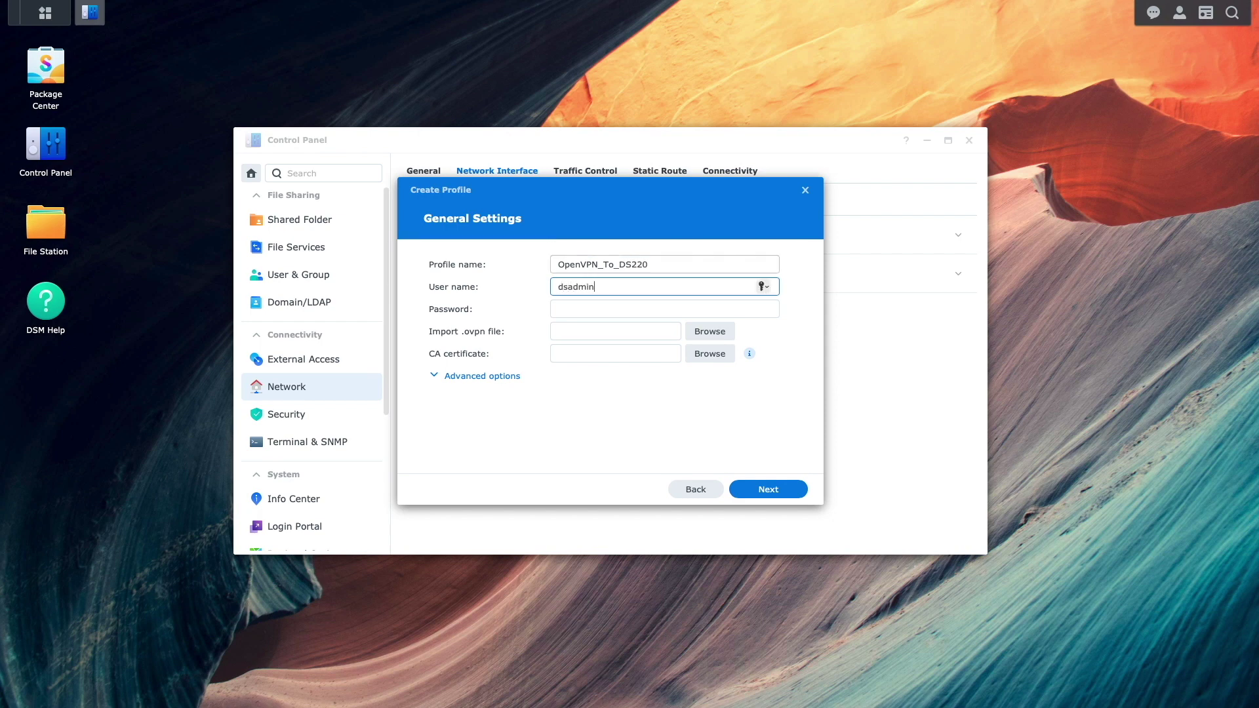
key("Tab")
type("password1")
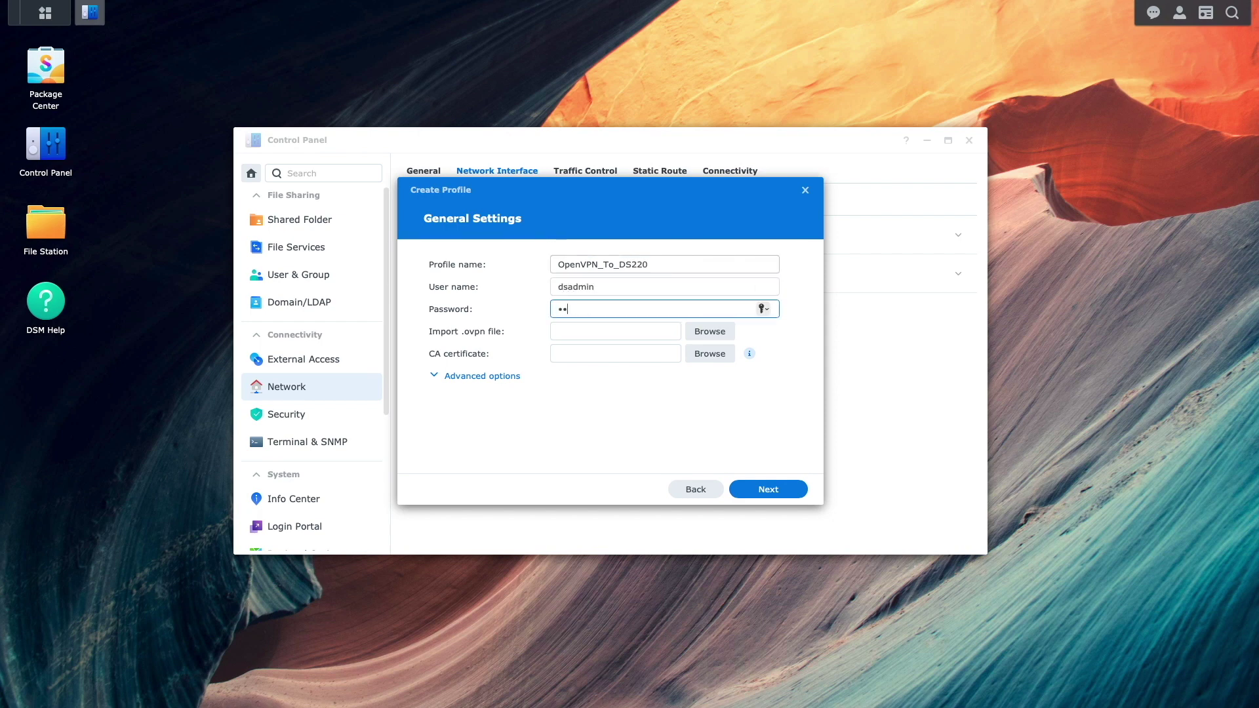
type("2")
Import VPNConfig.ovpn, enable reconnecting when the VPN connection is lost, and finish the profile.
left_click(709, 331)
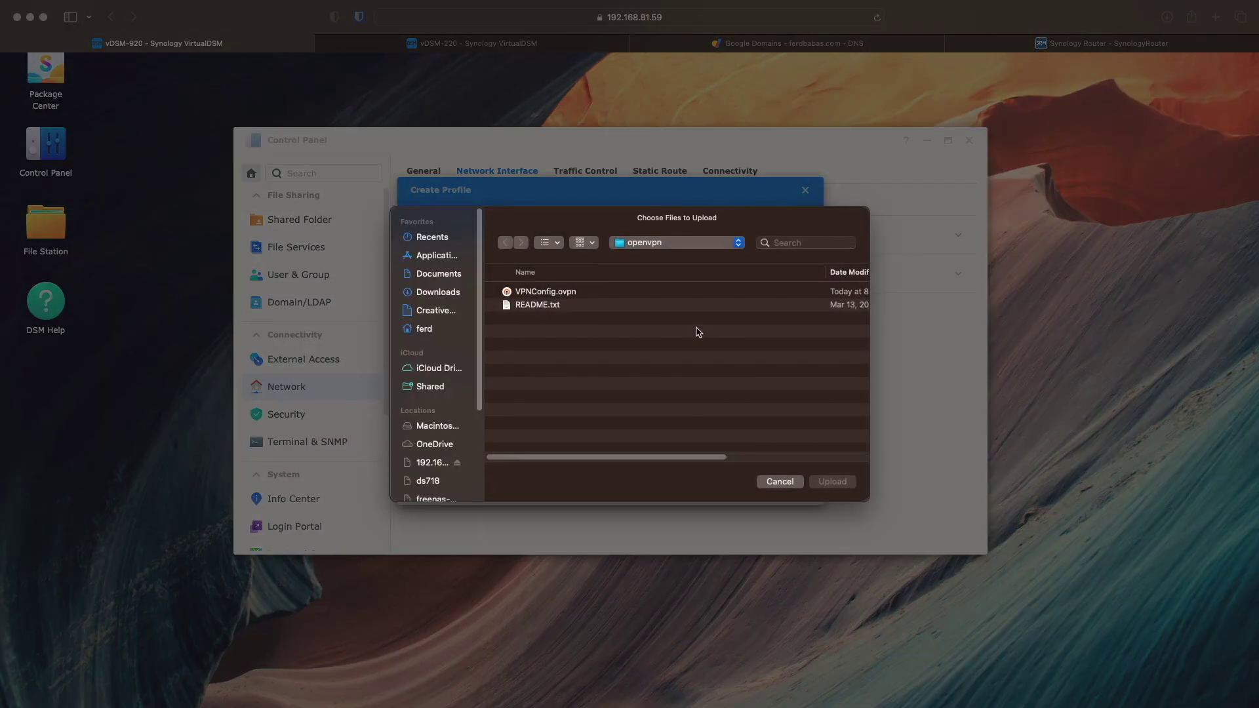
left_click(570, 293)
left_click(819, 484)
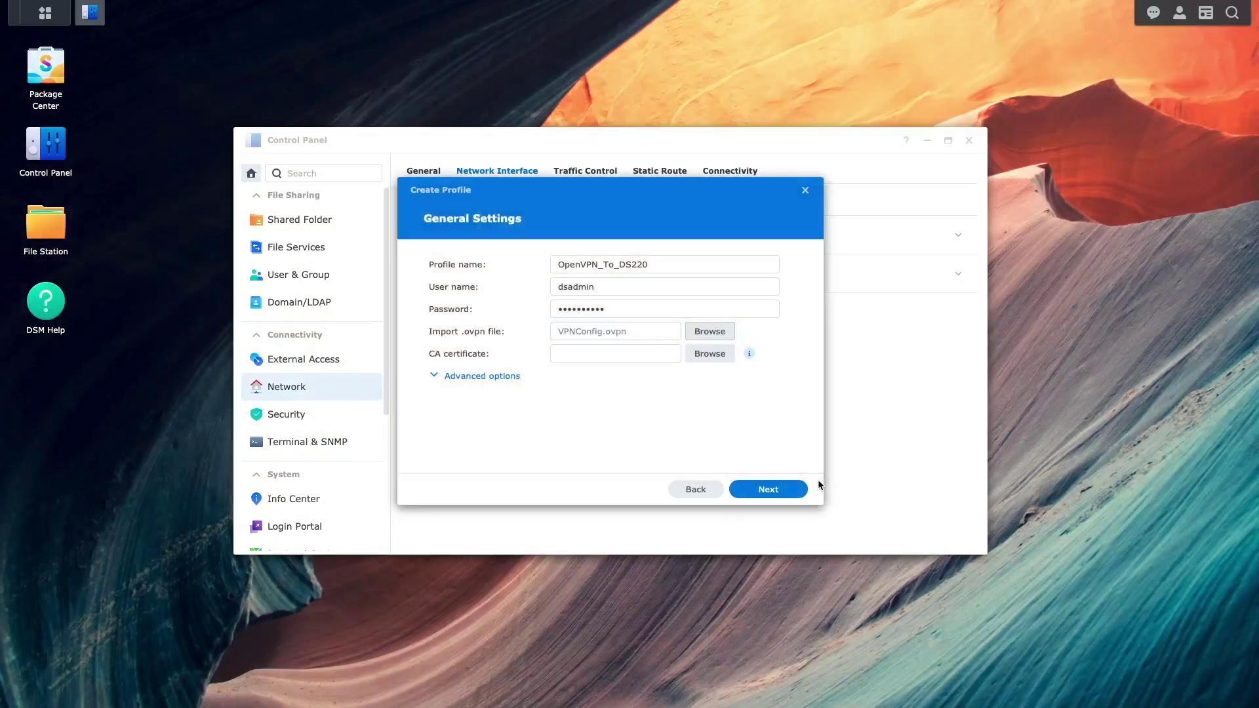
left_click(799, 488)
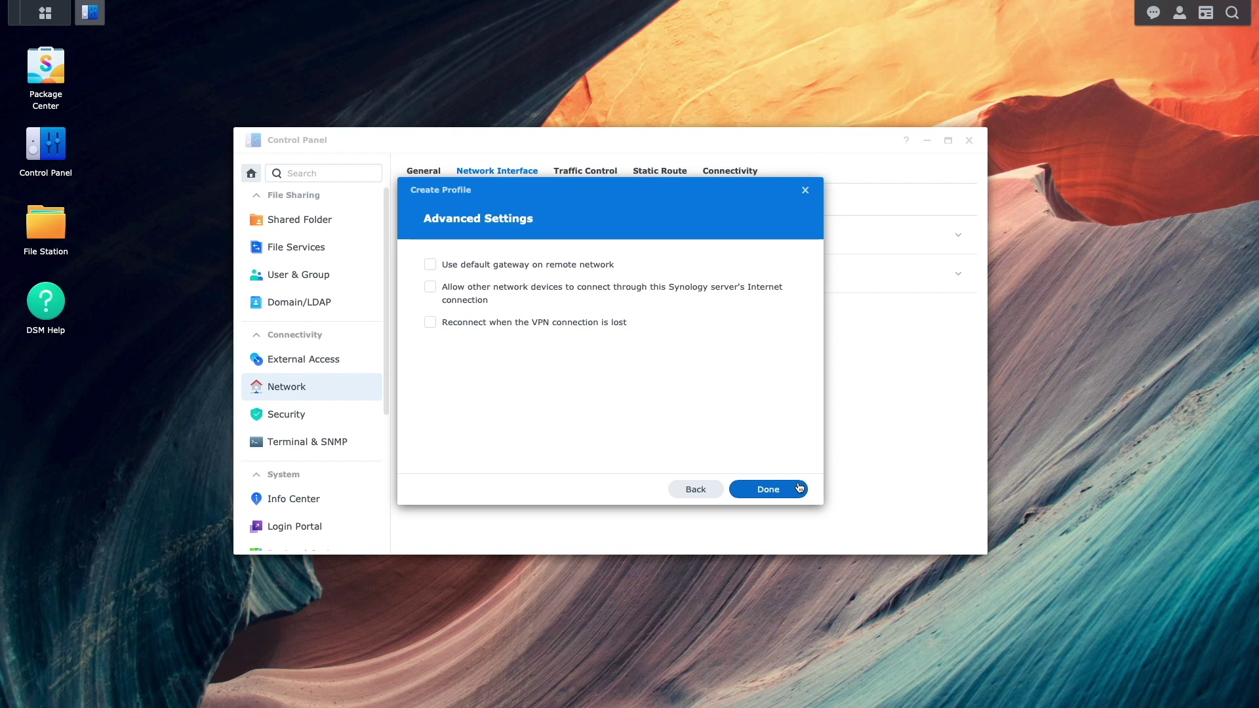
left_click(602, 326)
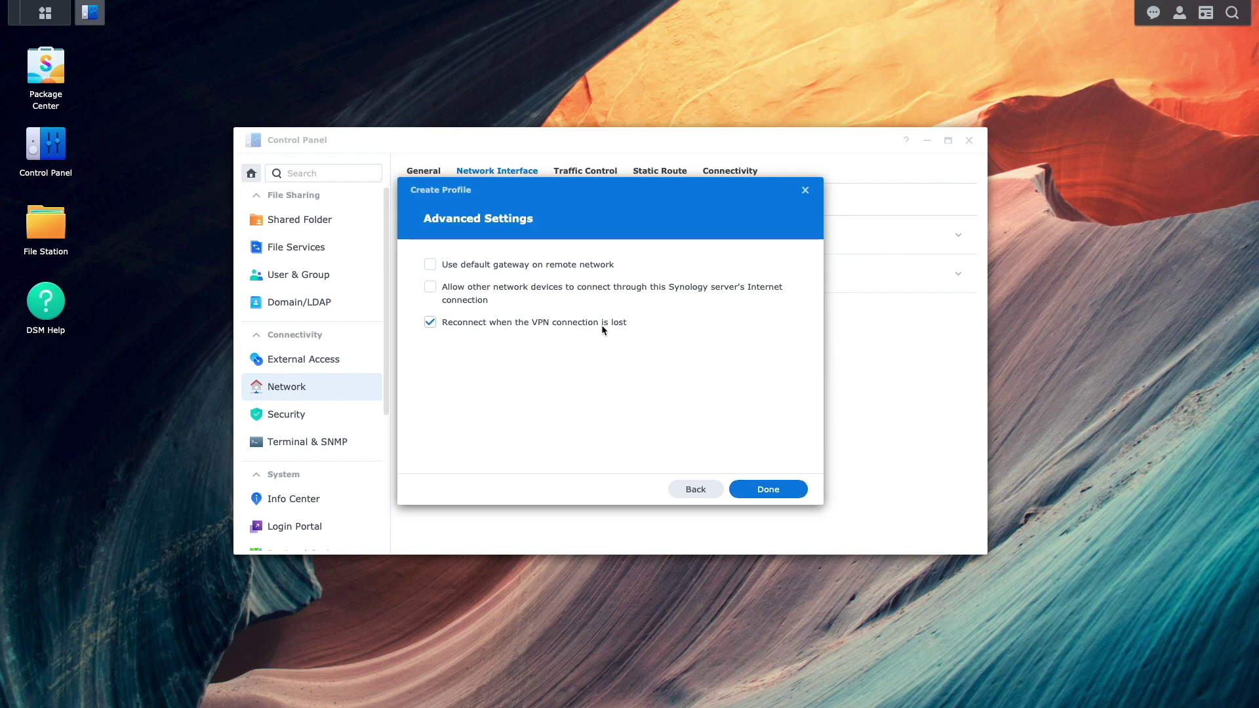
left_click(738, 489)
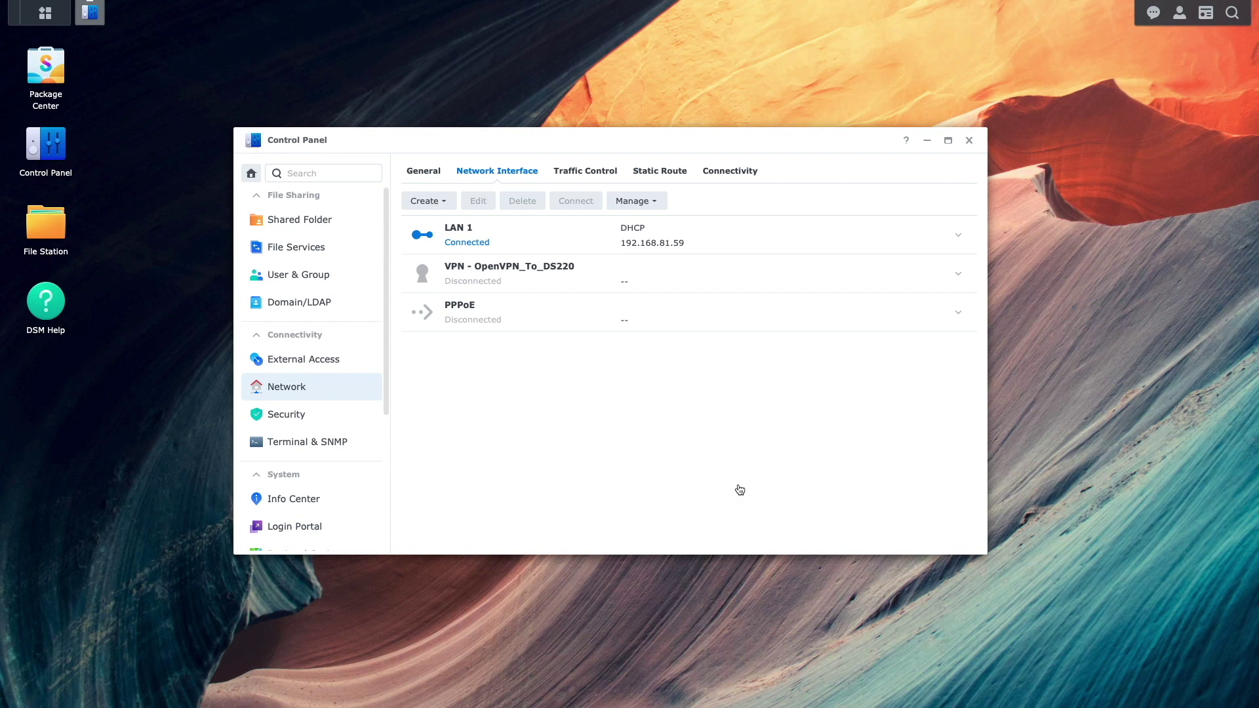
Connect the OpenVPN_To_DS220 VPN profile in Network Interface so it gets address 10.8.0.6.
left_click(561, 285)
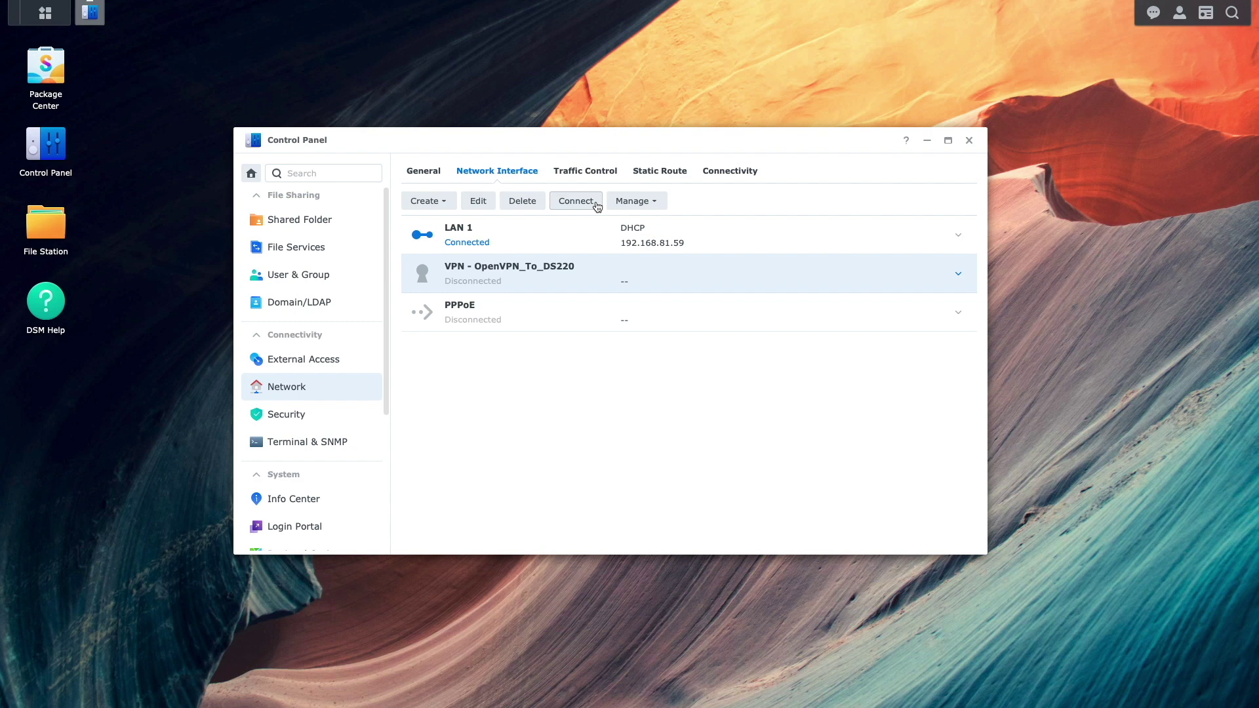
left_click(576, 201)
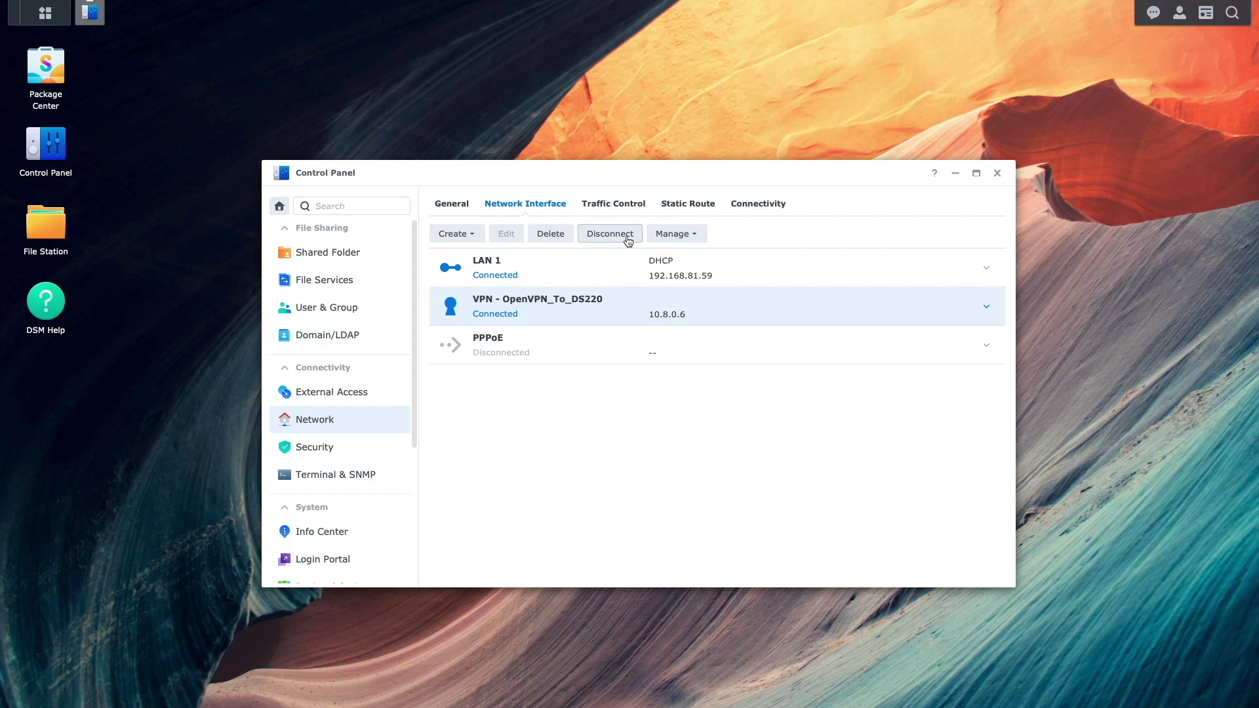
Search Package Center for 'snapshot' and install the Snapshot Replication package.
left_click(52, 70)
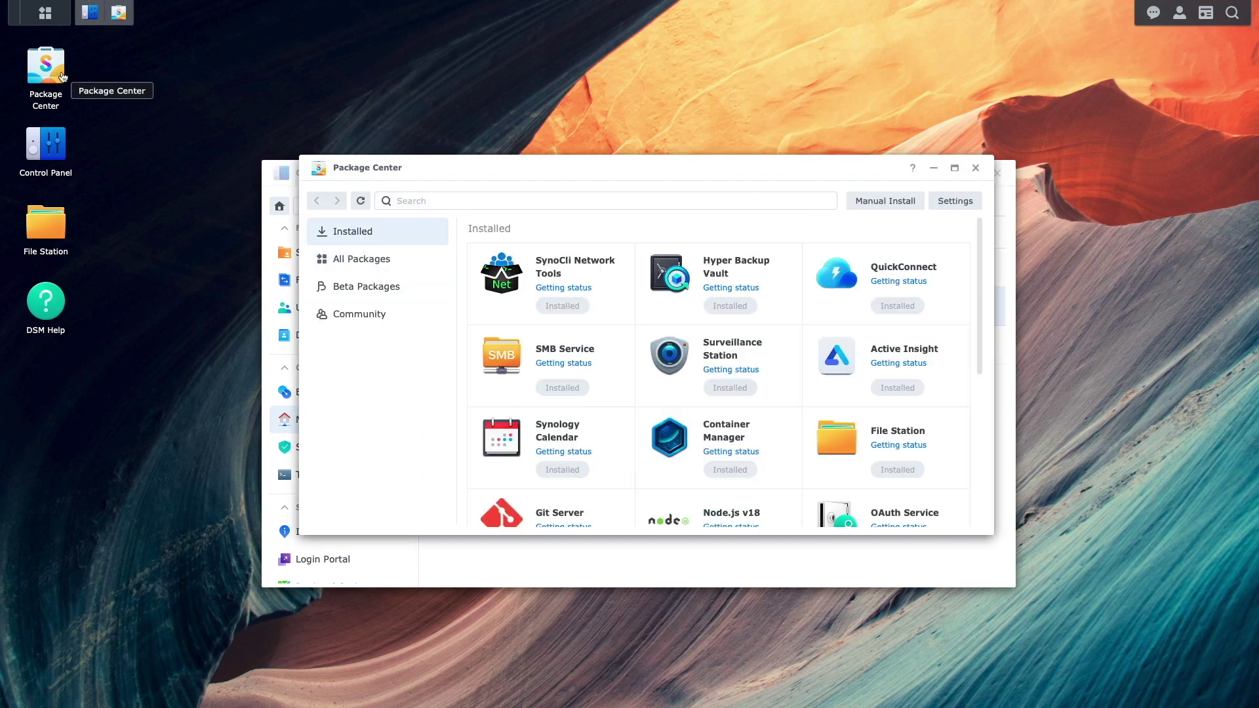
left_click(407, 200)
type("snapshot")
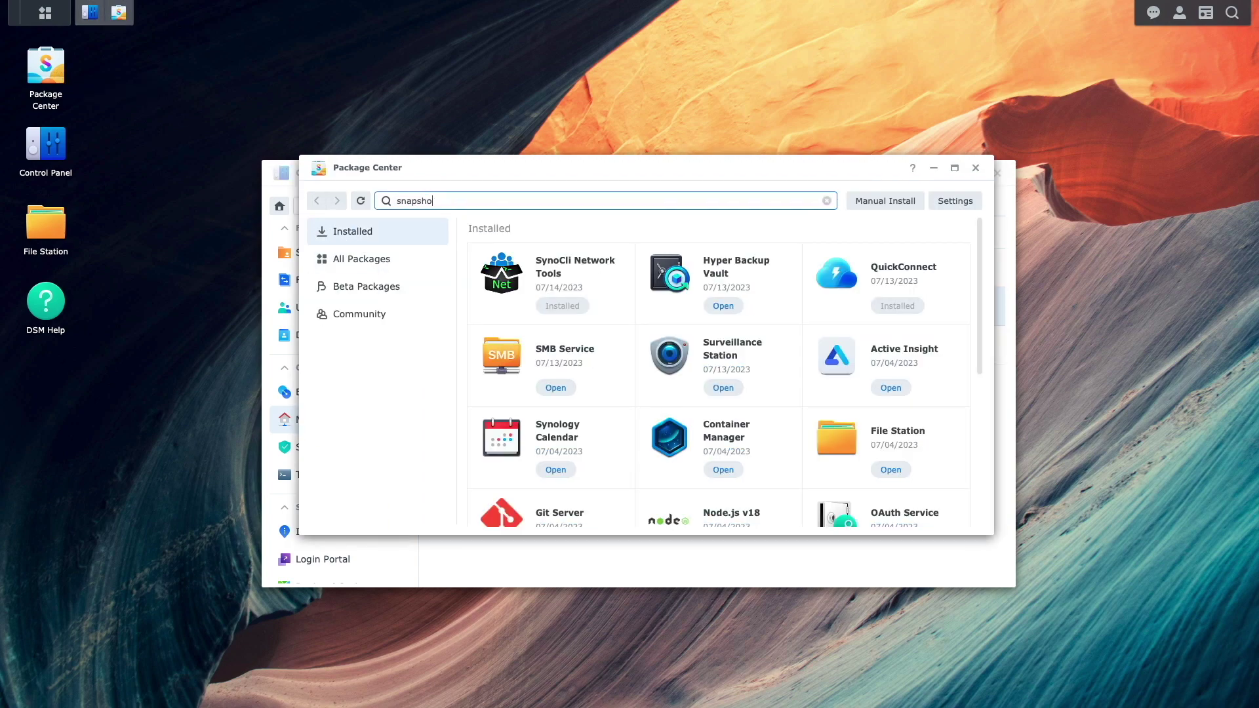
left_click(587, 312)
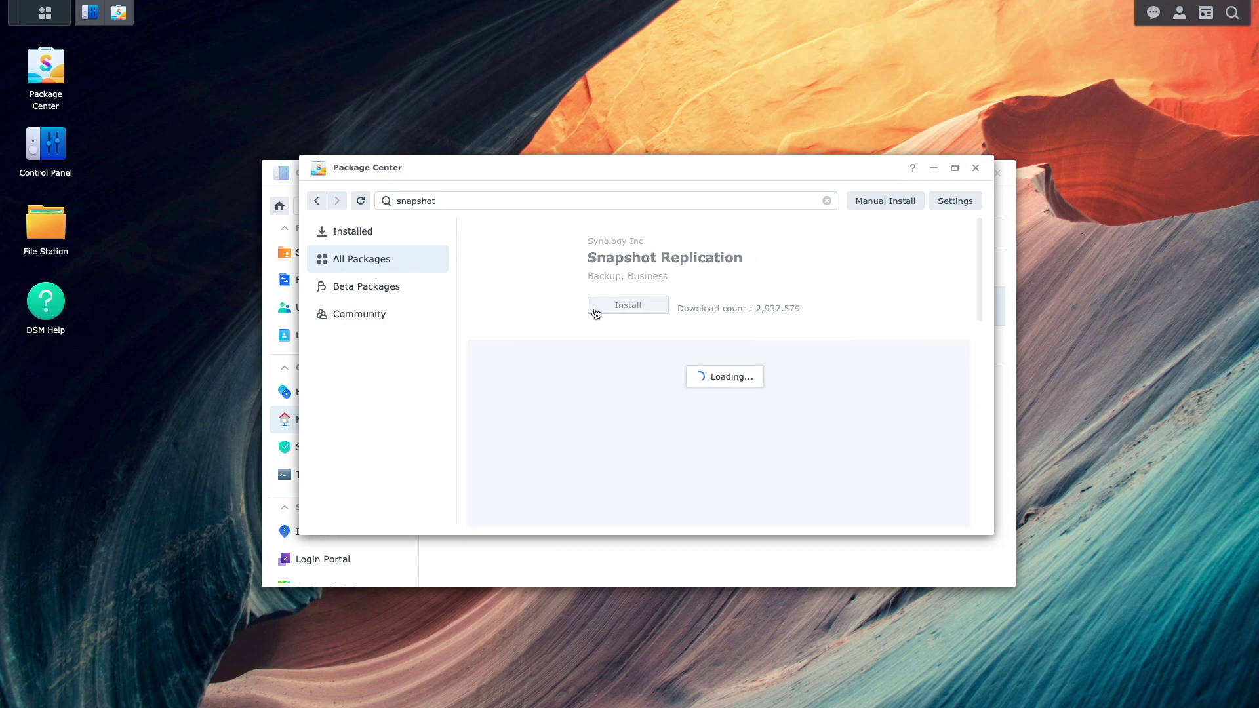
left_click(627, 305)
key("Return")
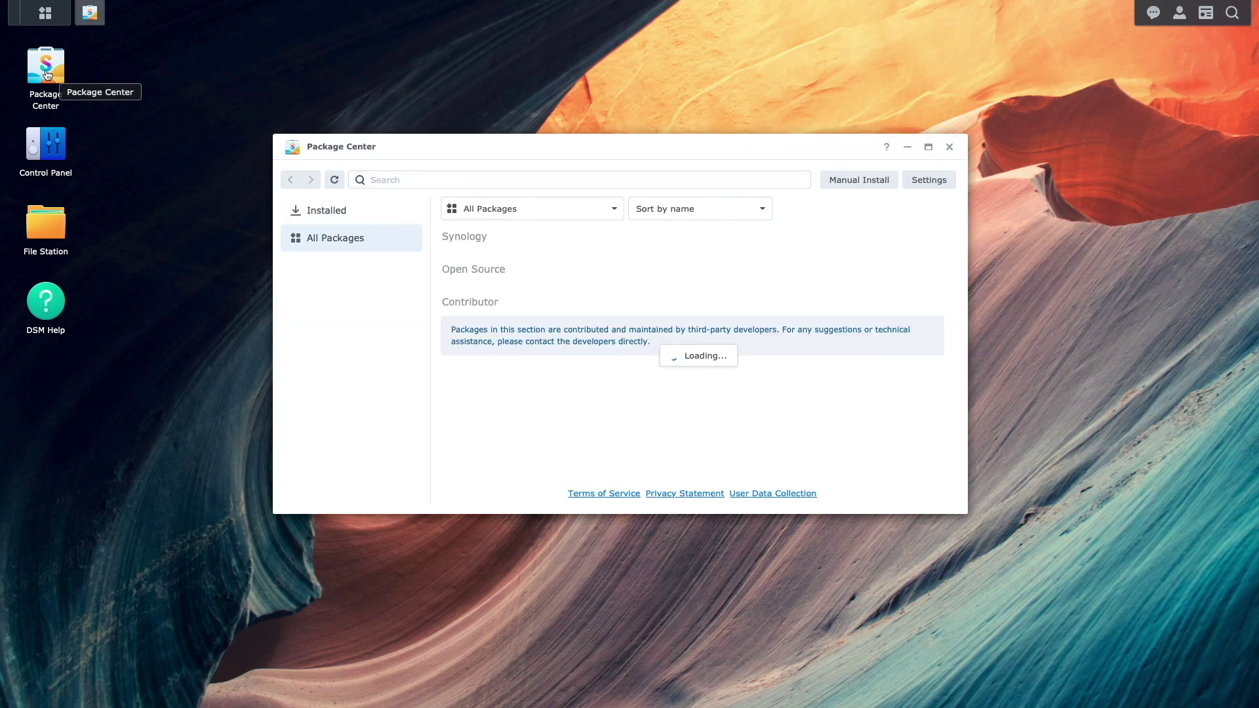
type("snapshot")
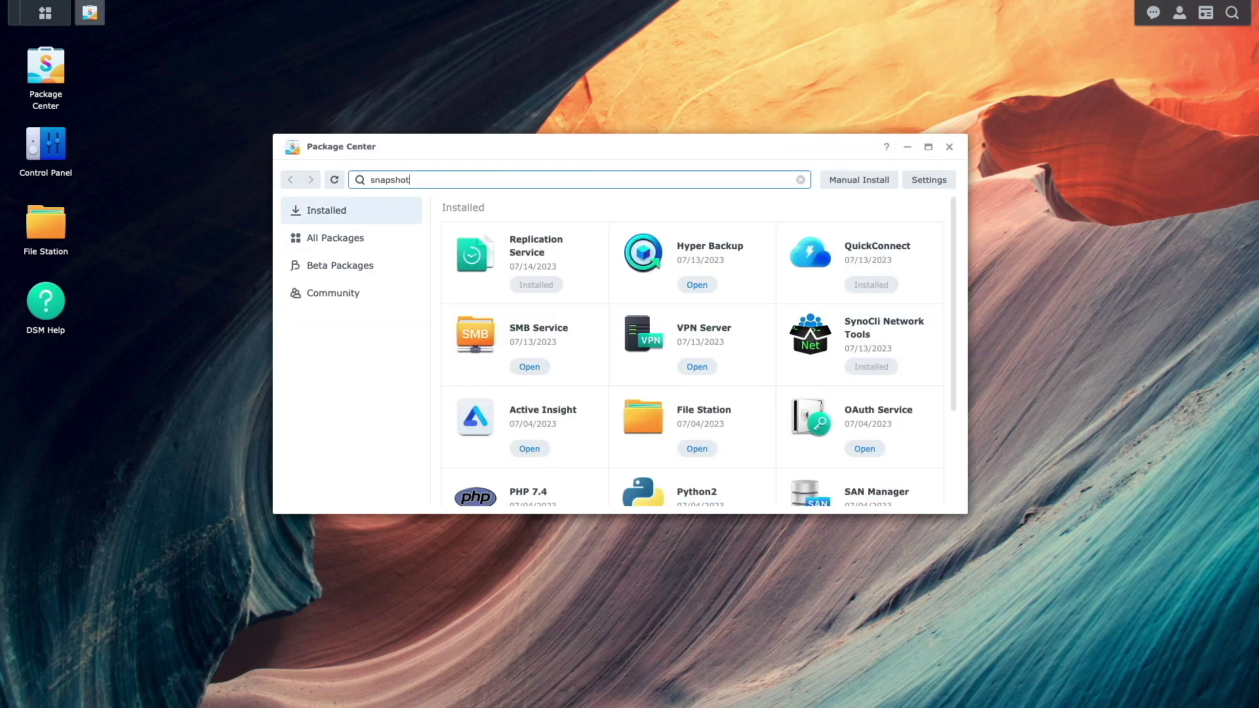
left_click(513, 284)
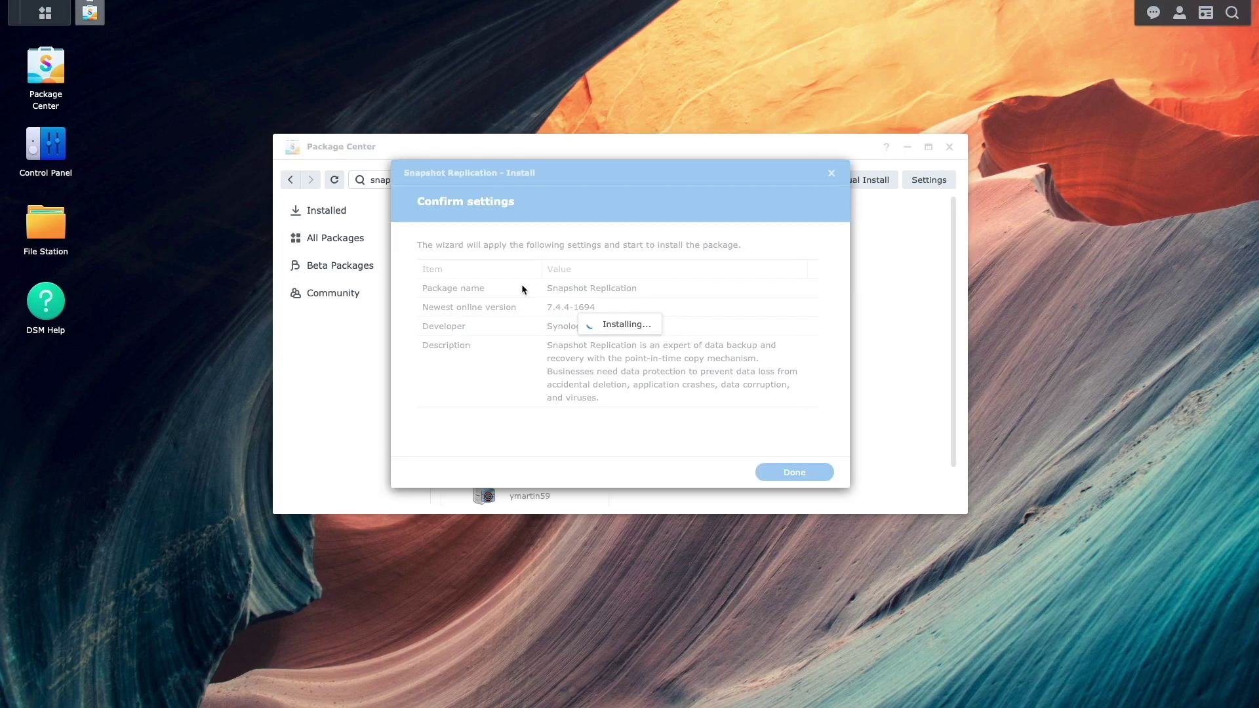
left_click(949, 147)
left_click(45, 13)
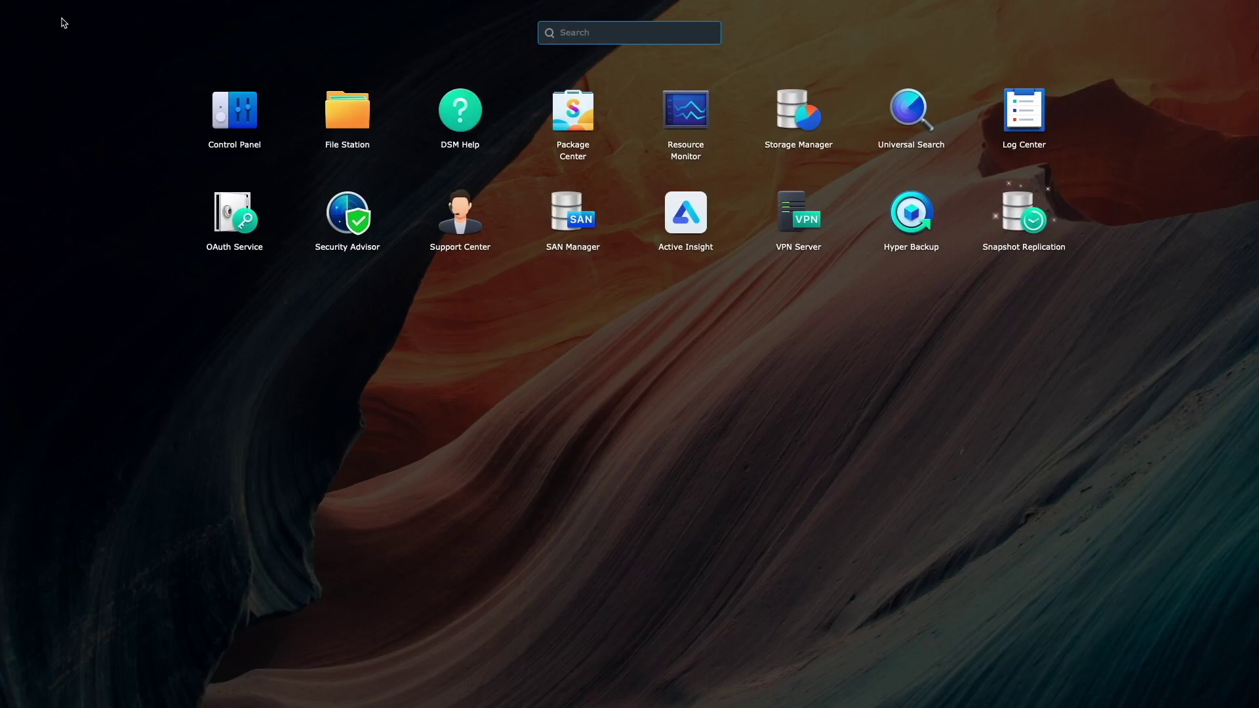
Launch Snapshot Replication and start a new Remote replication task under Replication.
left_click(990, 208)
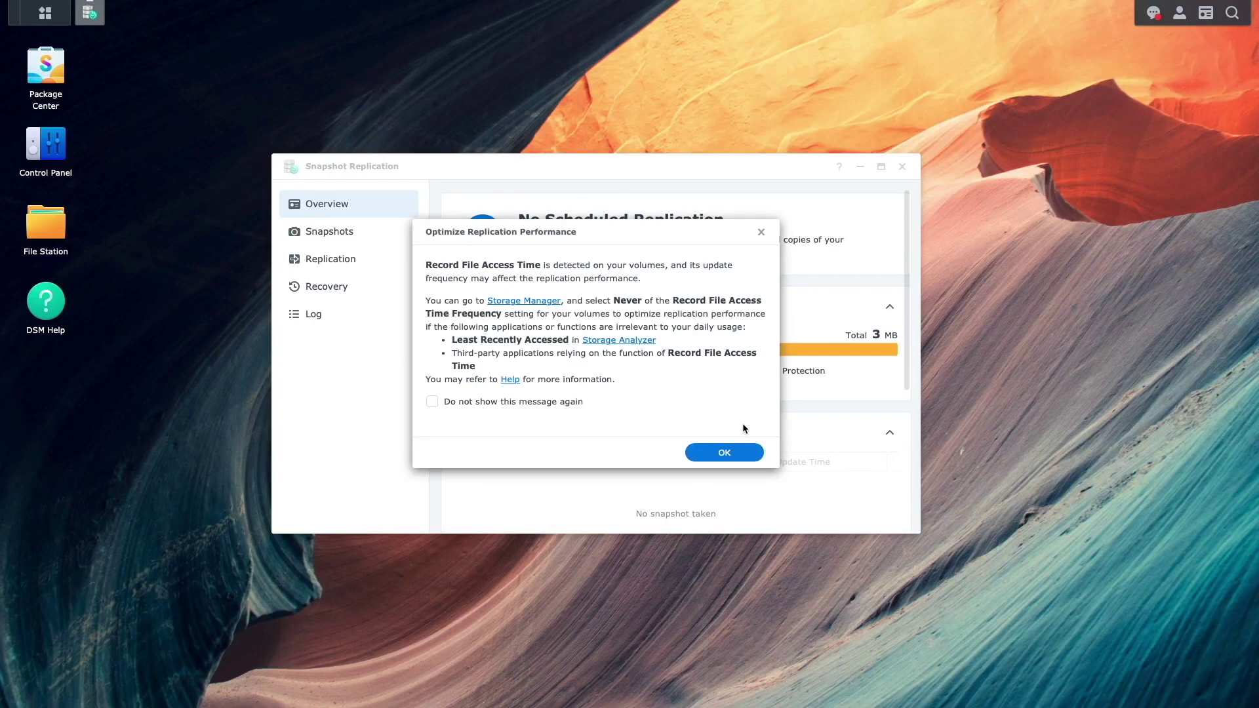
left_click(741, 453)
left_click(383, 270)
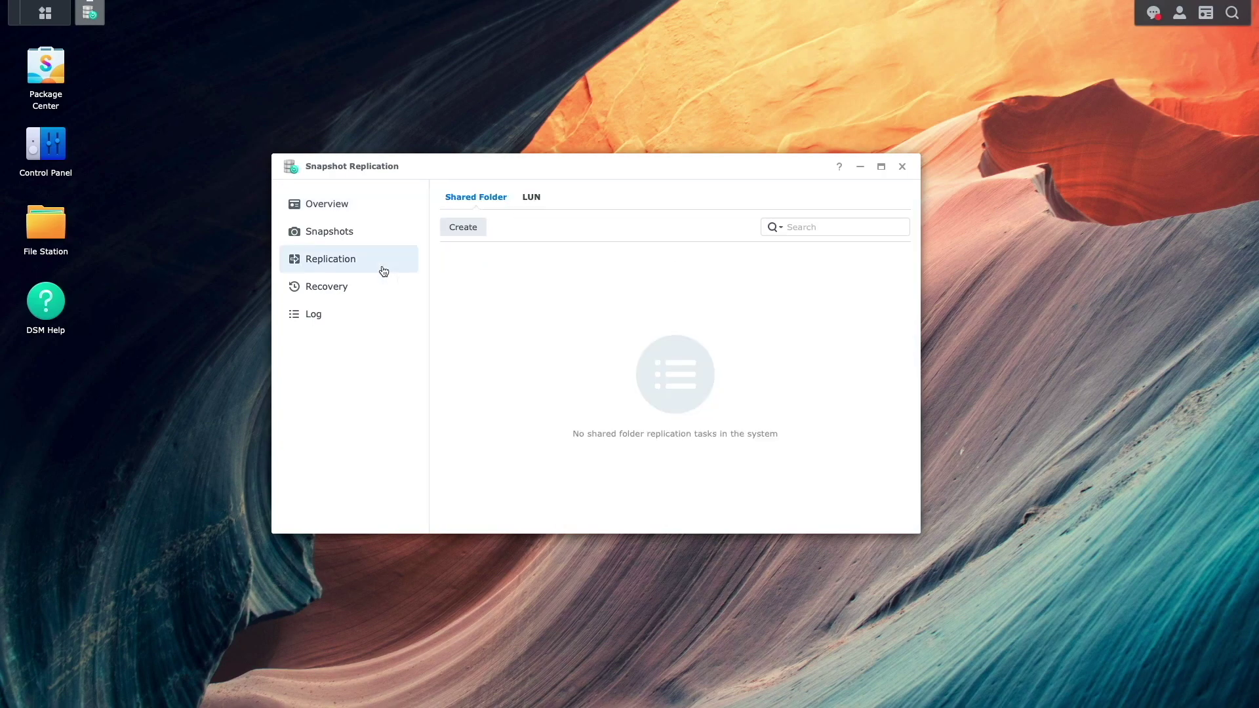
left_click(444, 230)
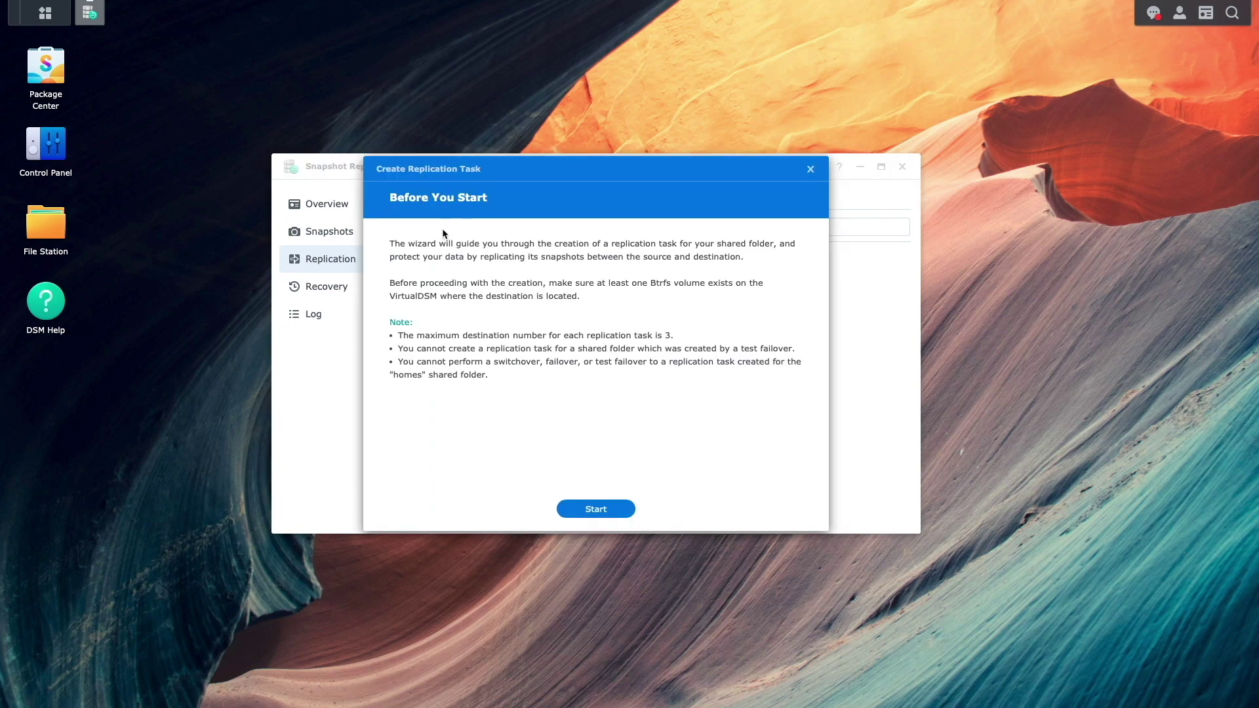
left_click(620, 509)
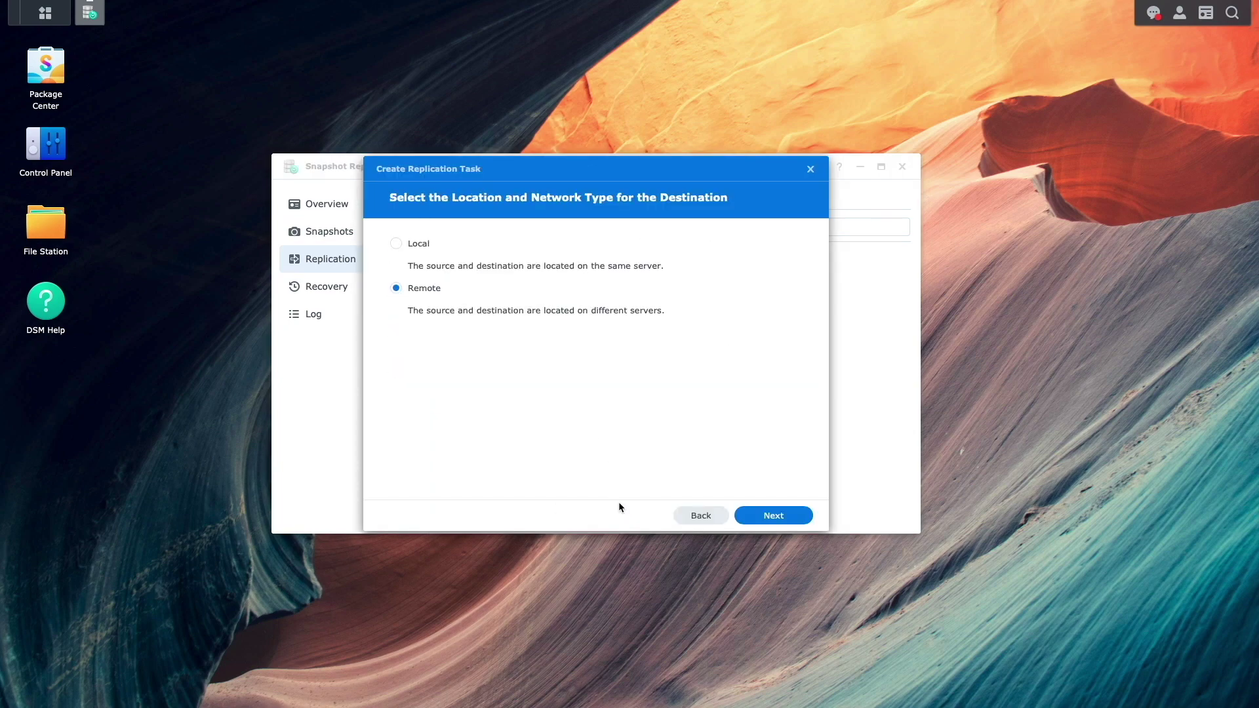
left_click(746, 517)
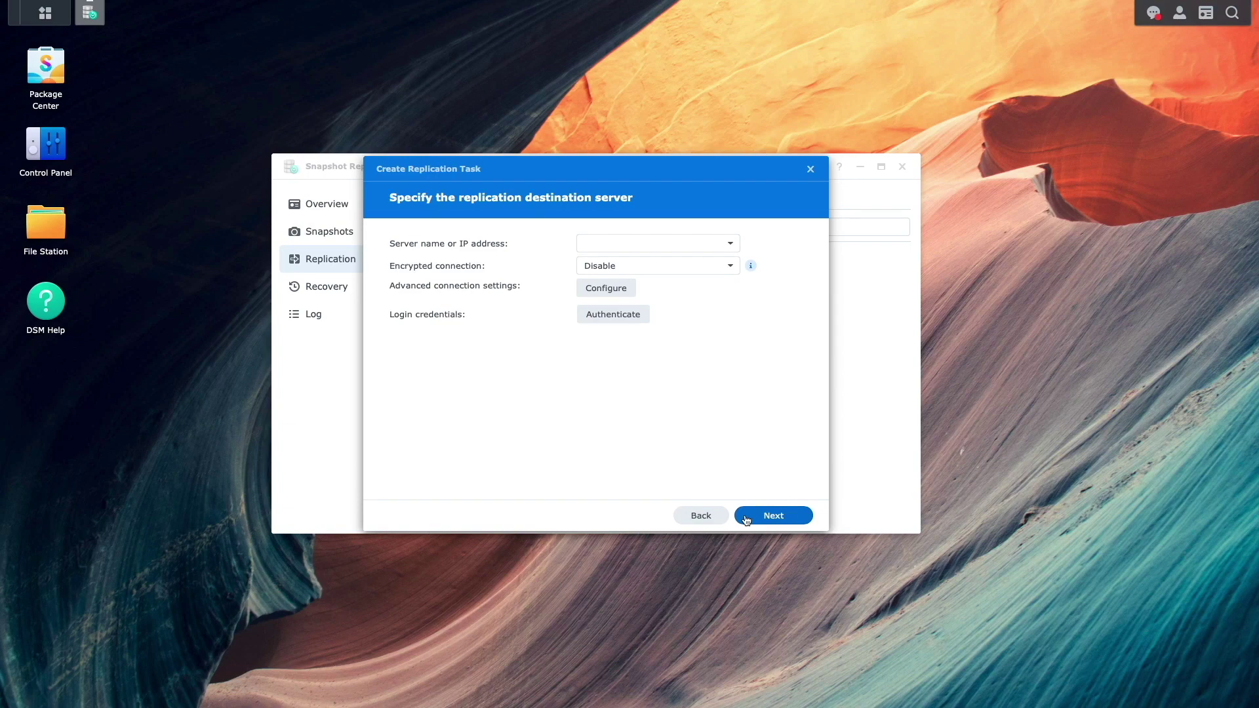
left_click(44, 13)
Look up the backup NAS's VPN address in VPN Server's Connection List.
left_click(772, 216)
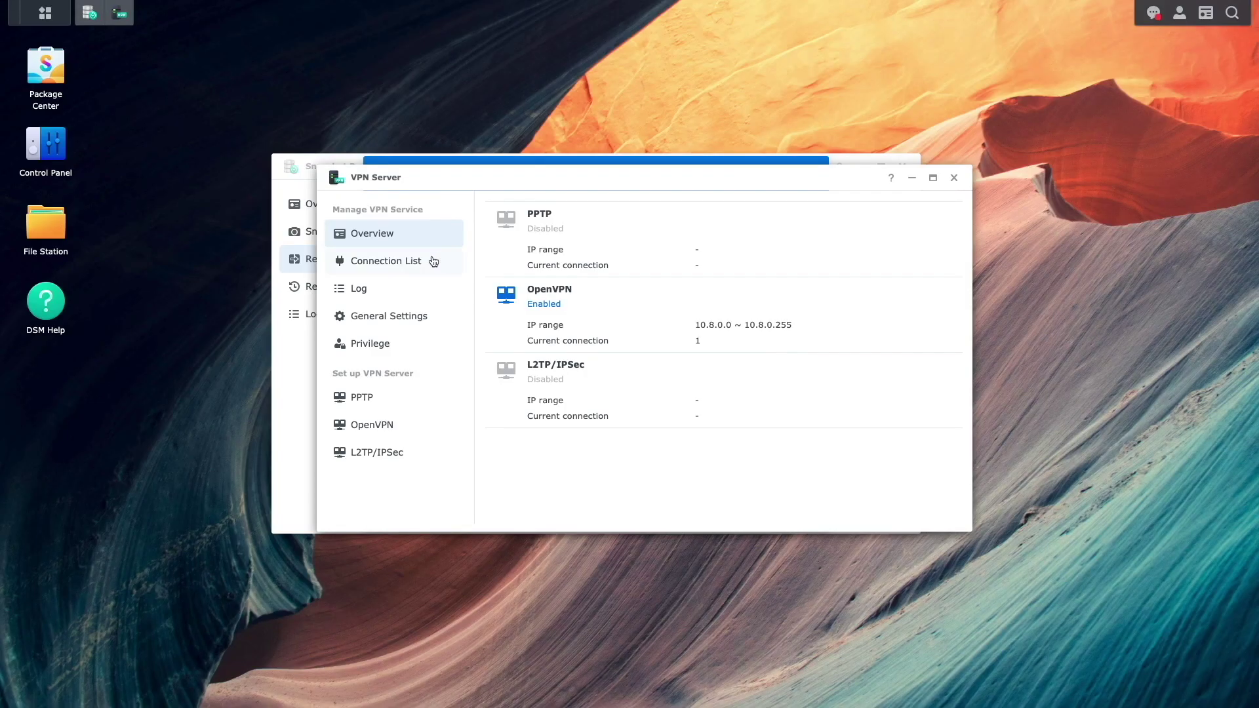
left_click(433, 261)
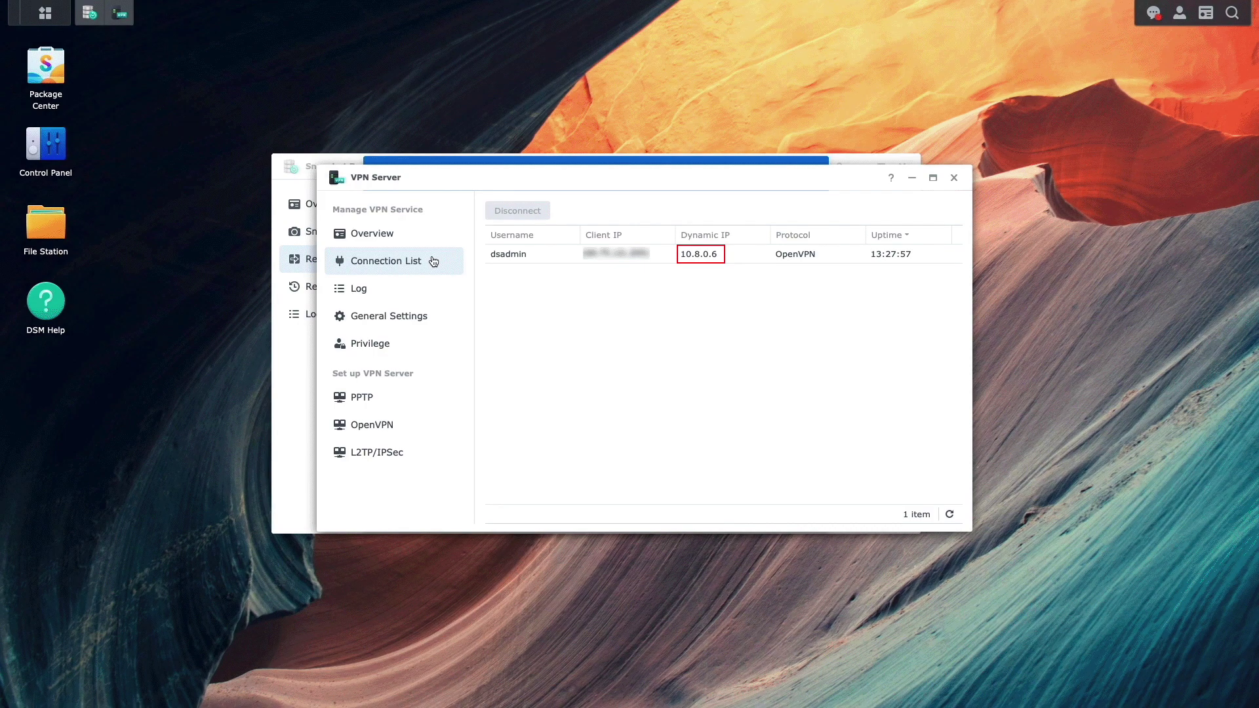
left_click(450, 161)
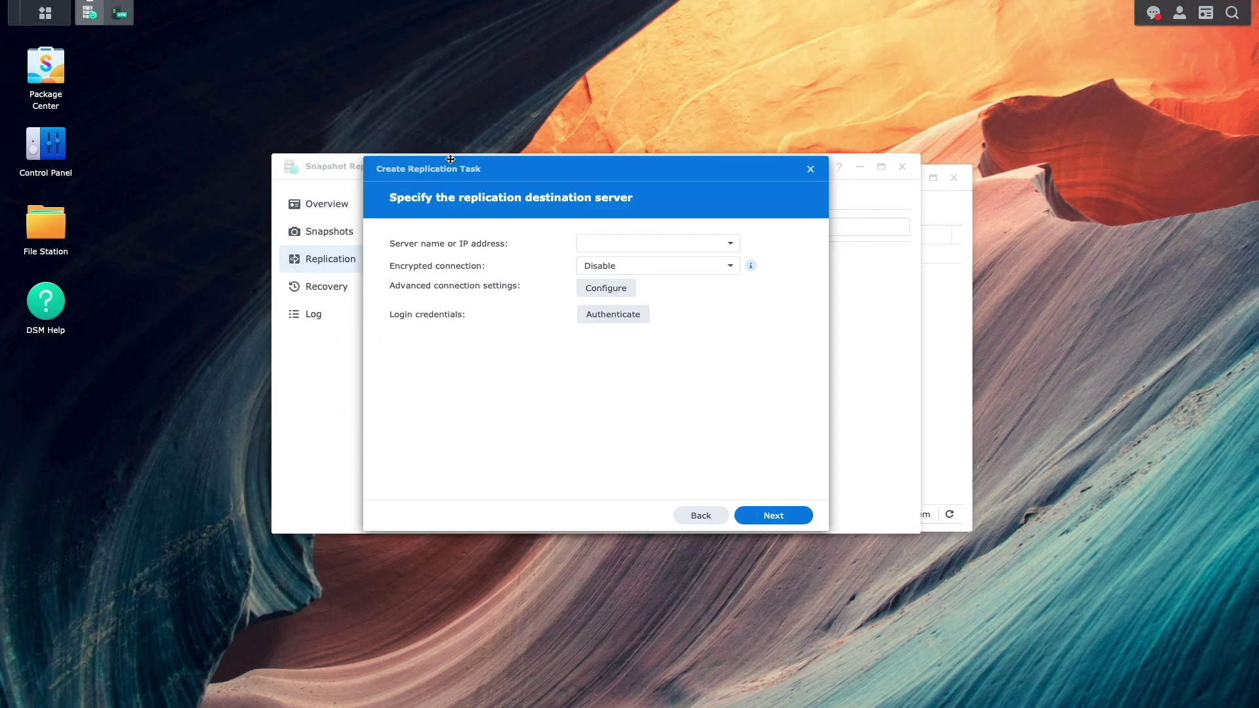
Enter 10.8.0.6 as the destination server and authenticate with its DSM admin credentials.
type("10.8.0.6")
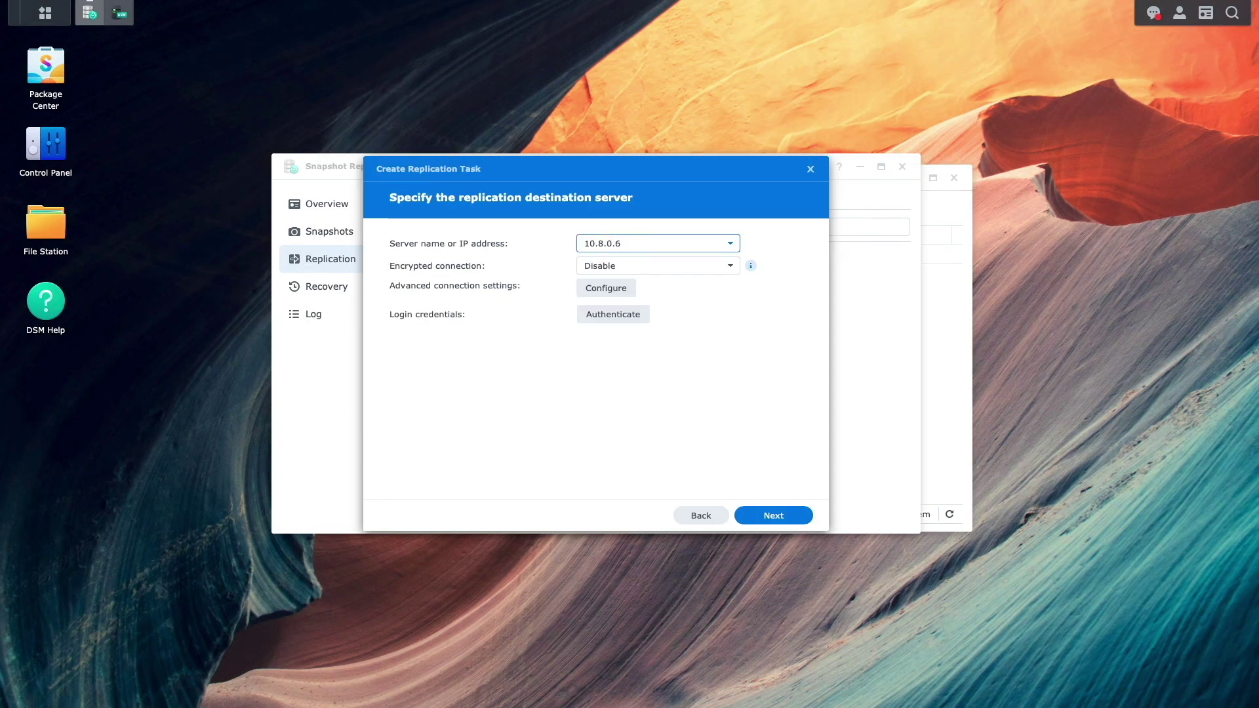
left_click(641, 314)
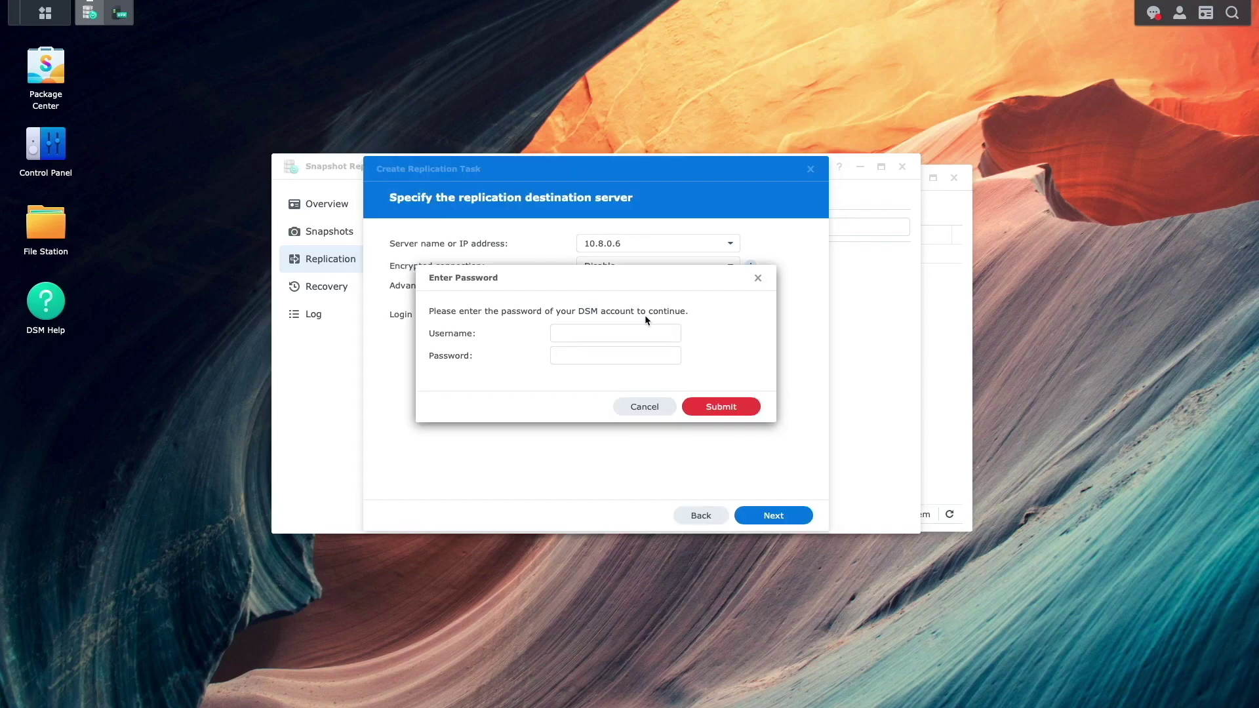
type("dsadmin")
key("Tab")
type("••••••••••••")
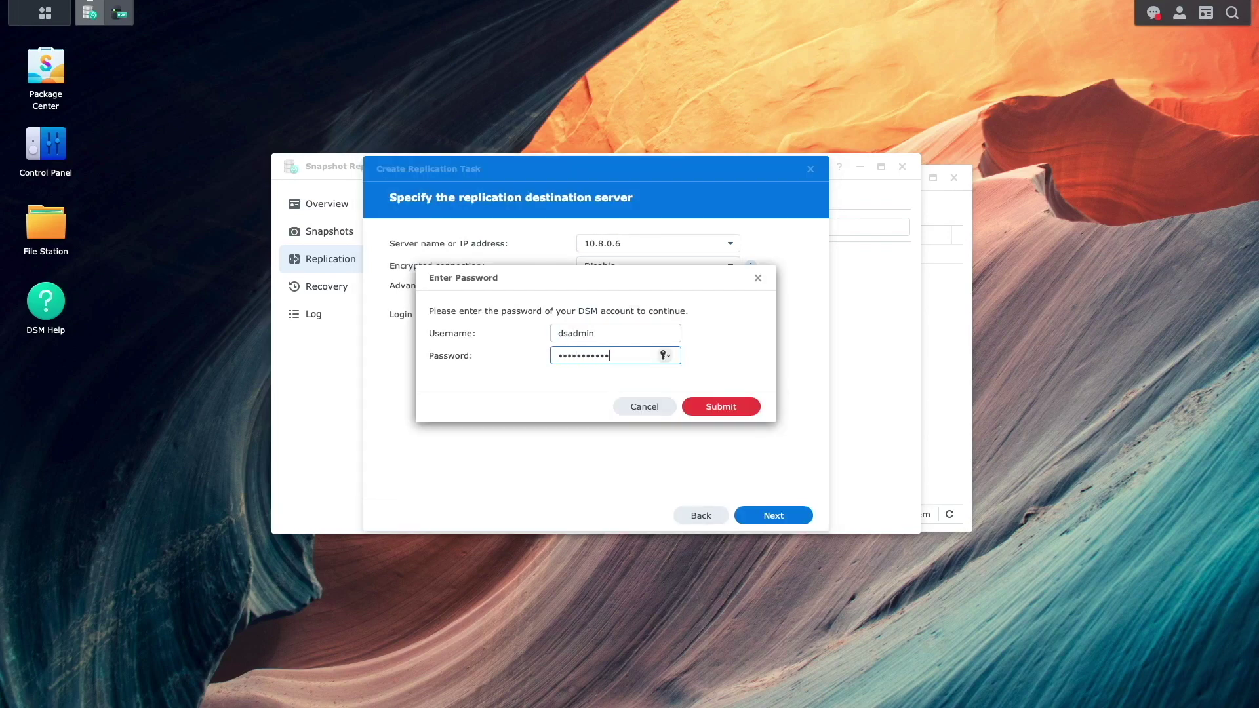
left_click(691, 408)
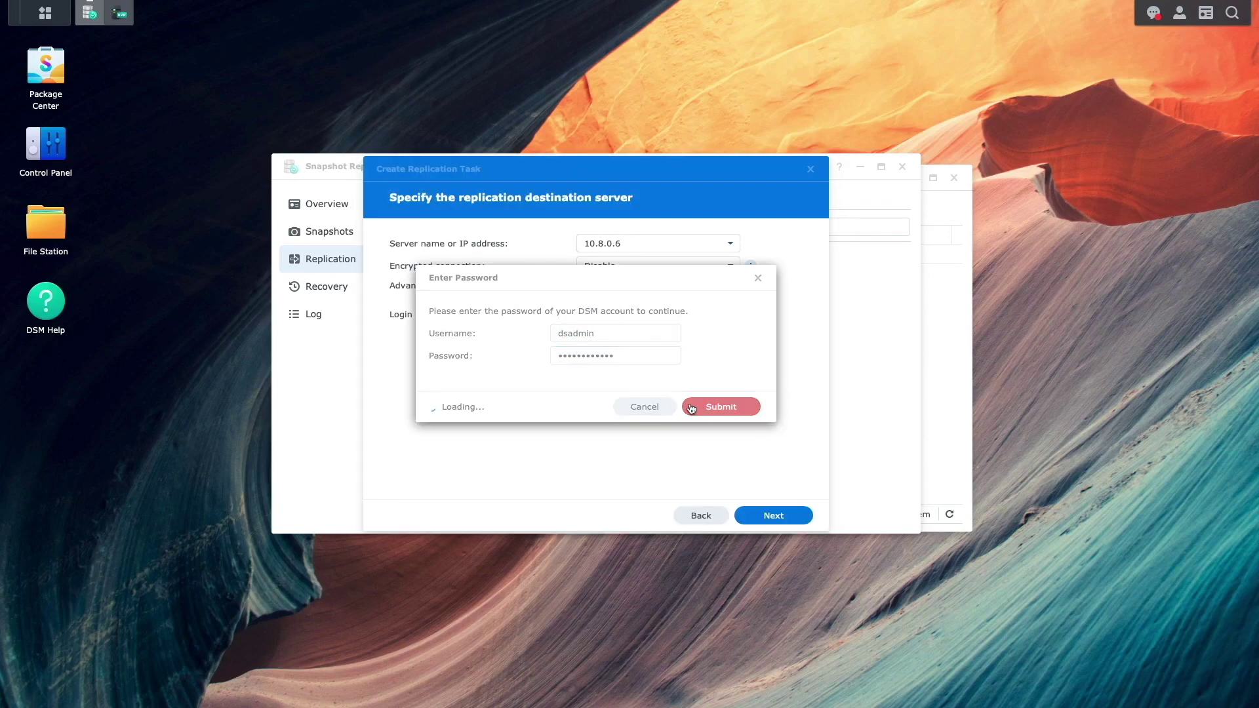
left_click(754, 517)
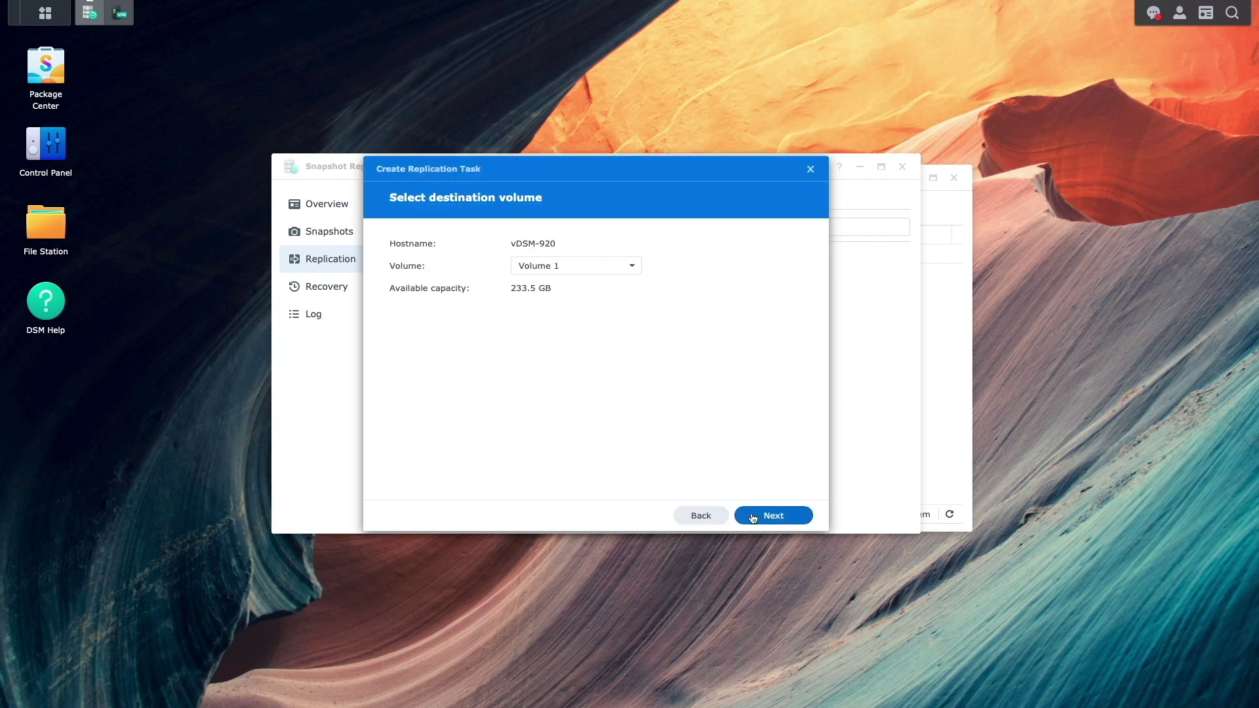
Replicate FilesToBackup to Volume 1 over the network, daily, retaining 128 snapshots.
left_click(753, 517)
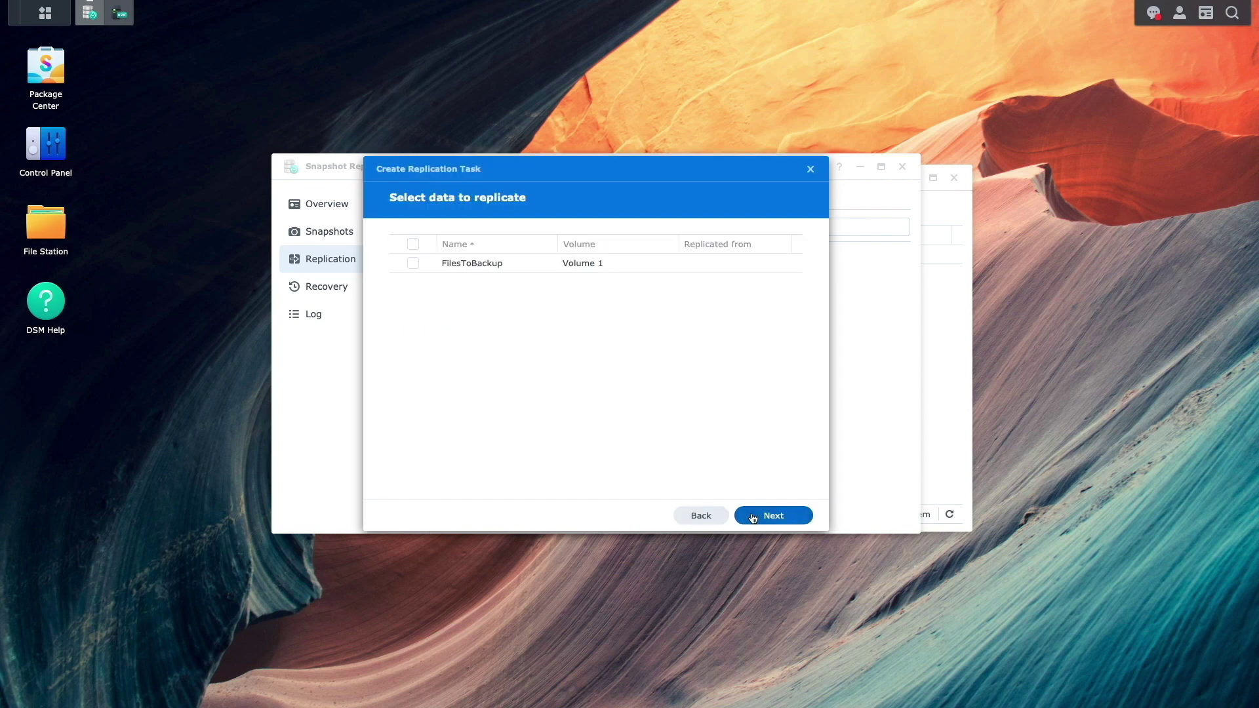
left_click(413, 264)
left_click(746, 517)
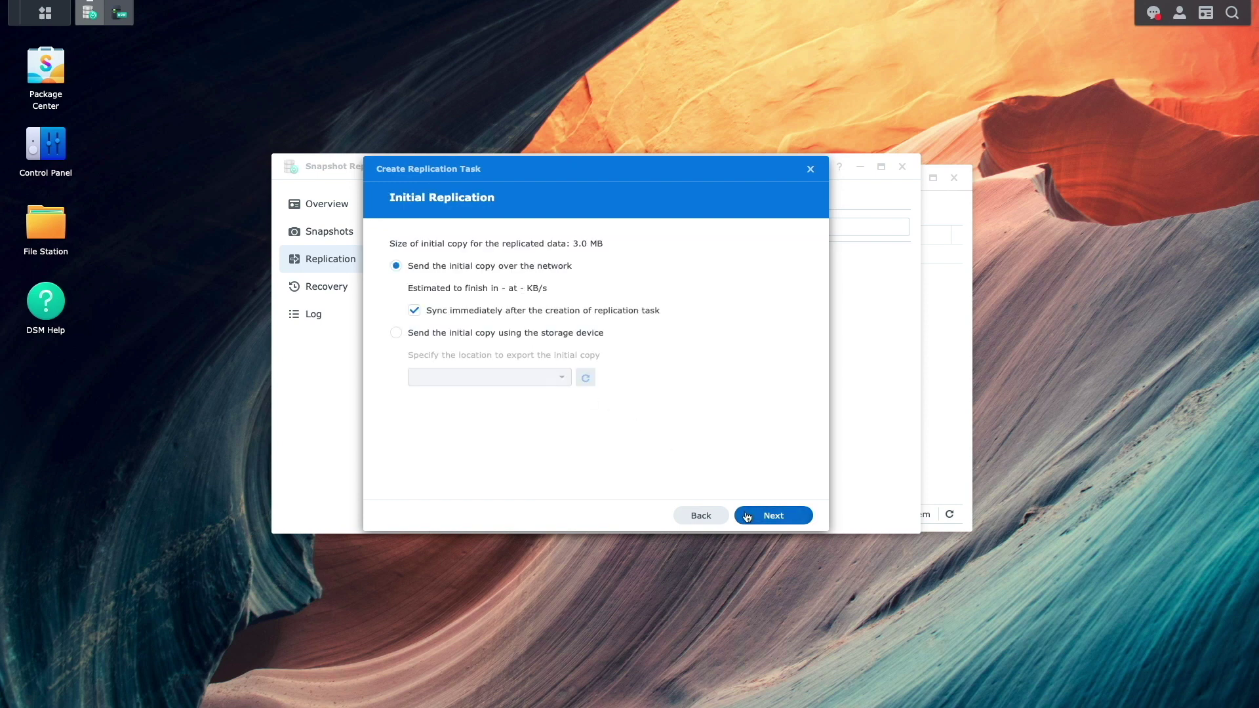
left_click(747, 517)
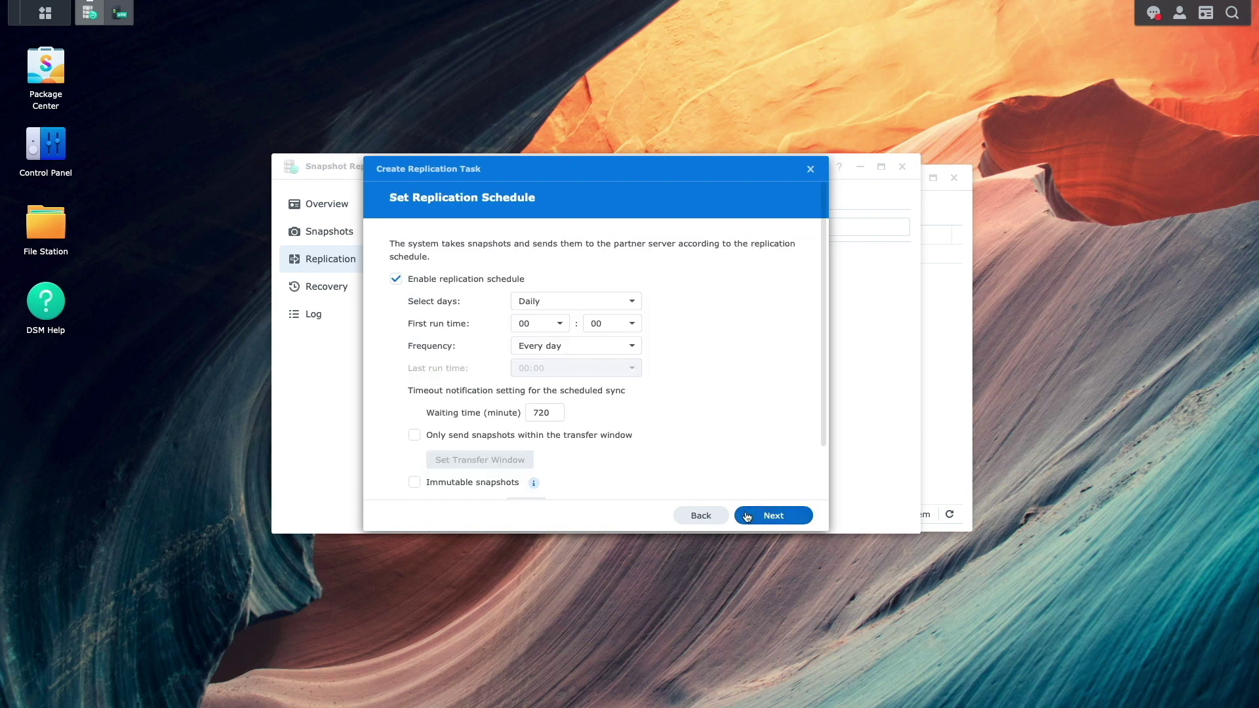
left_click(747, 517)
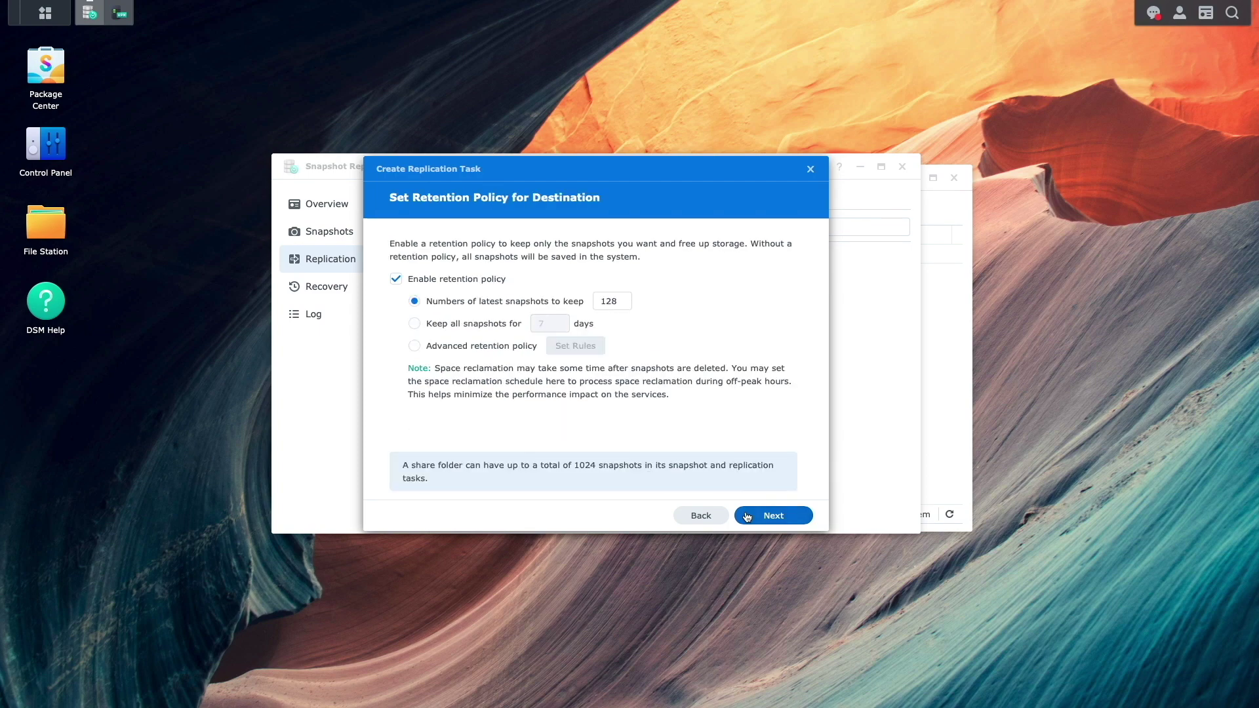
left_click(747, 517)
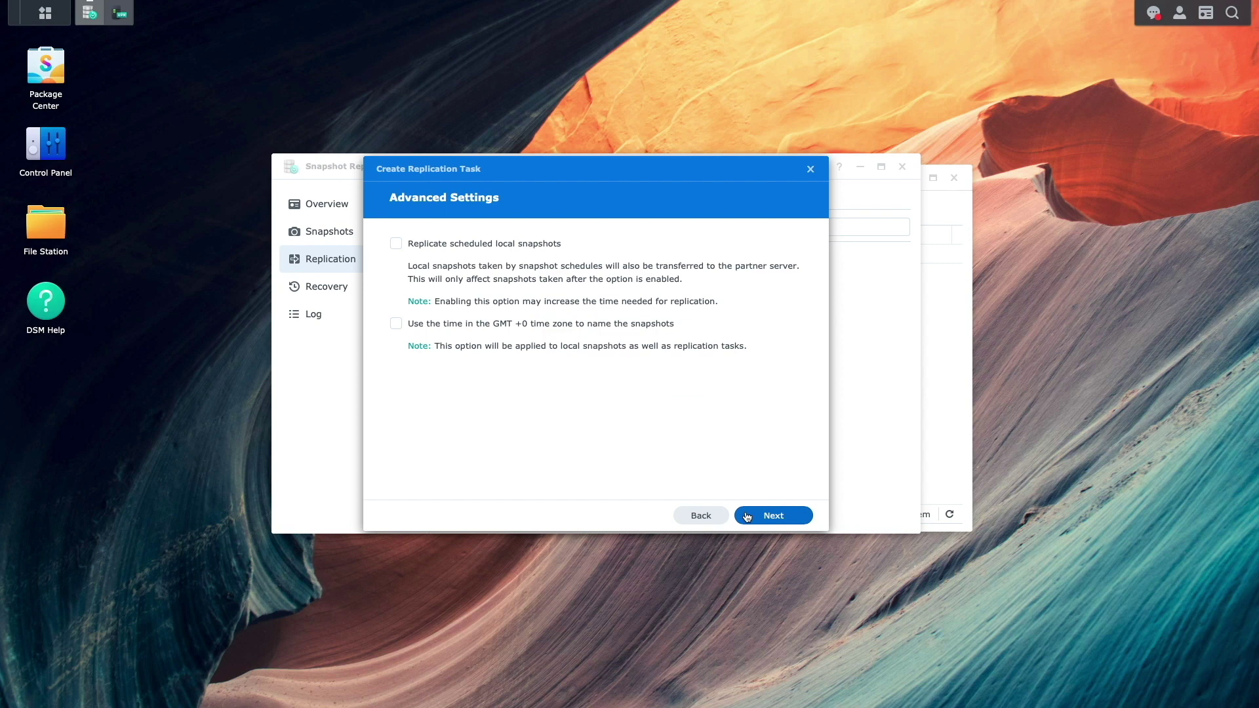
left_click(747, 517)
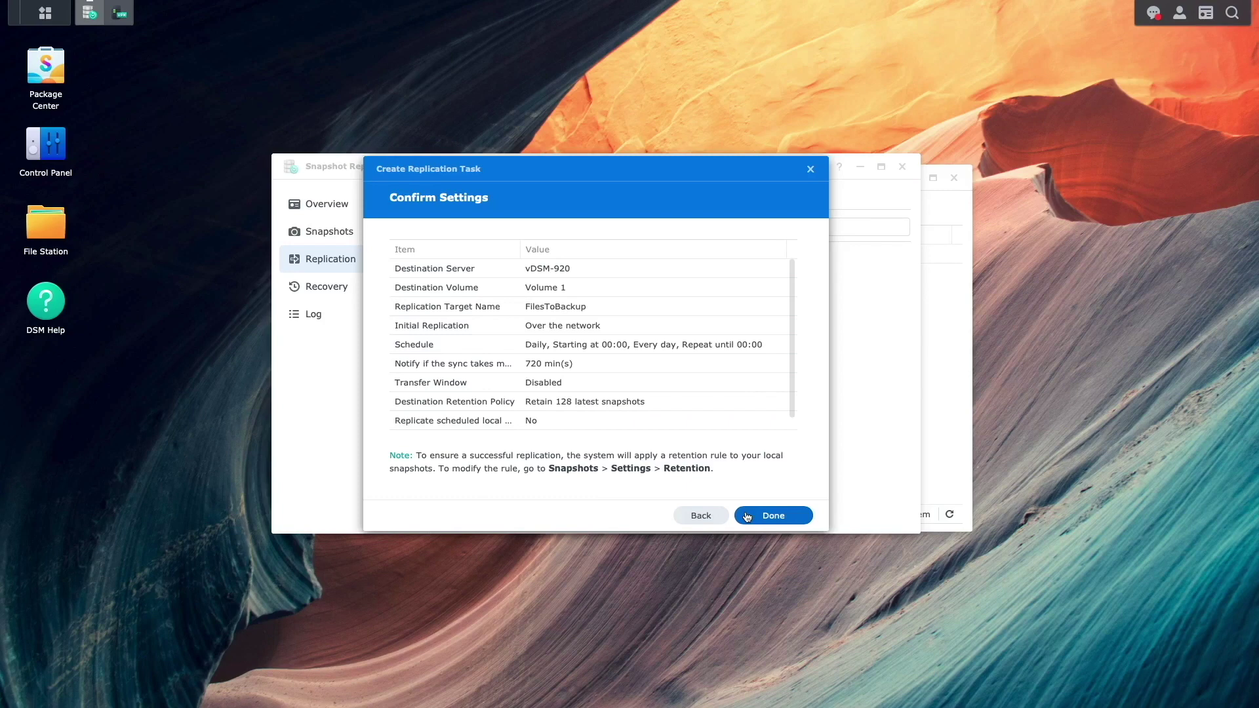
left_click(747, 516)
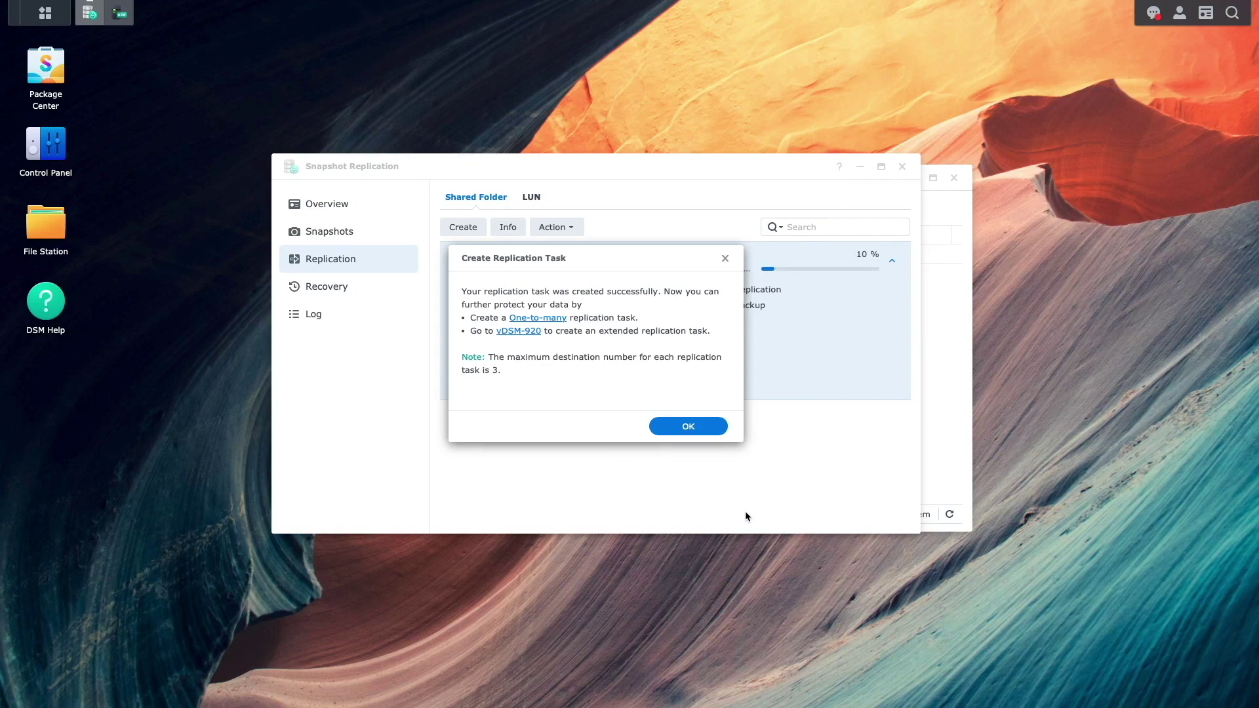
Dismiss the task-created notice and wait for FilesToBackup to show Success.
left_click(718, 428)
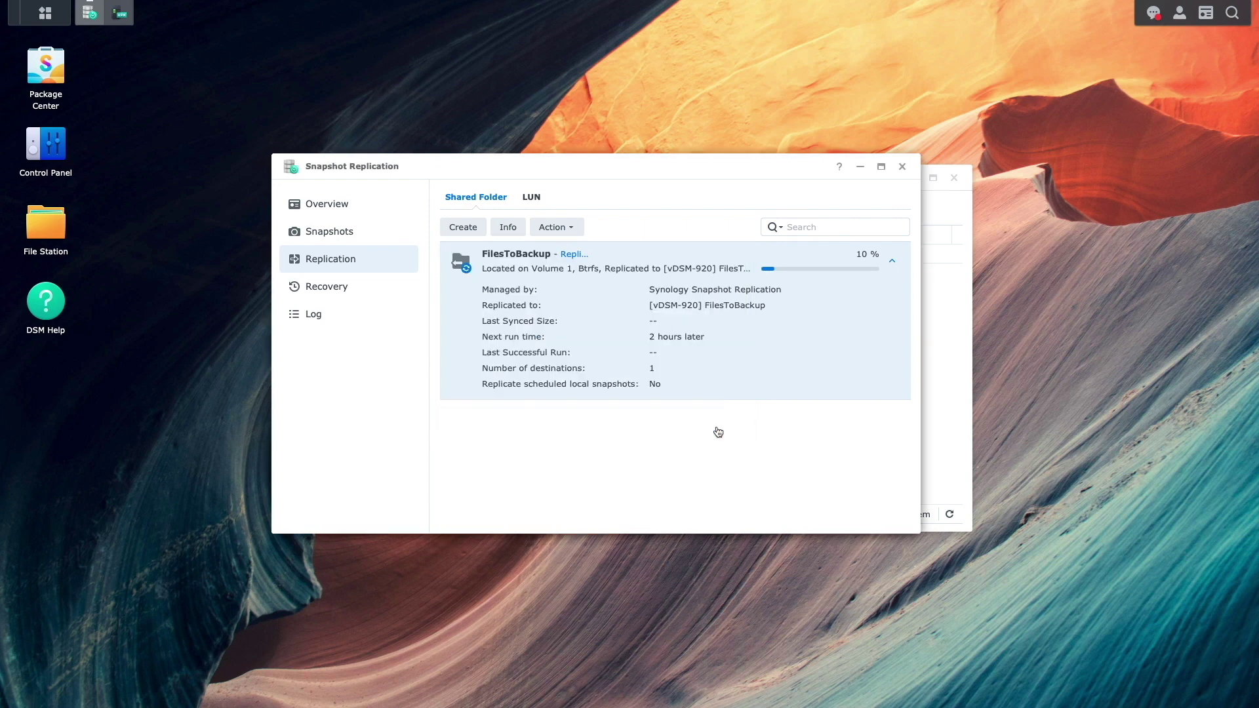